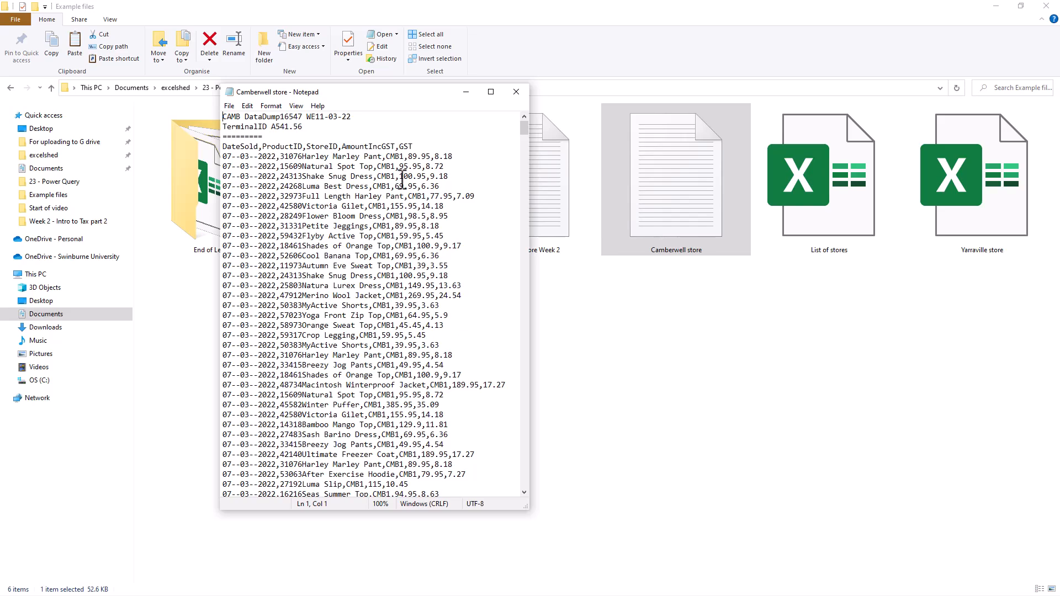
- Examine the Camberwell store text file's preamble lines, column headings and the individual fields of the first sales record
{"action": "left_click_drag", "start_coordinate": [524, 131], "coordinate": [541, 99]}
{"action": "left_click_drag", "start_coordinate": [224, 117], "coordinate": [264, 138]}
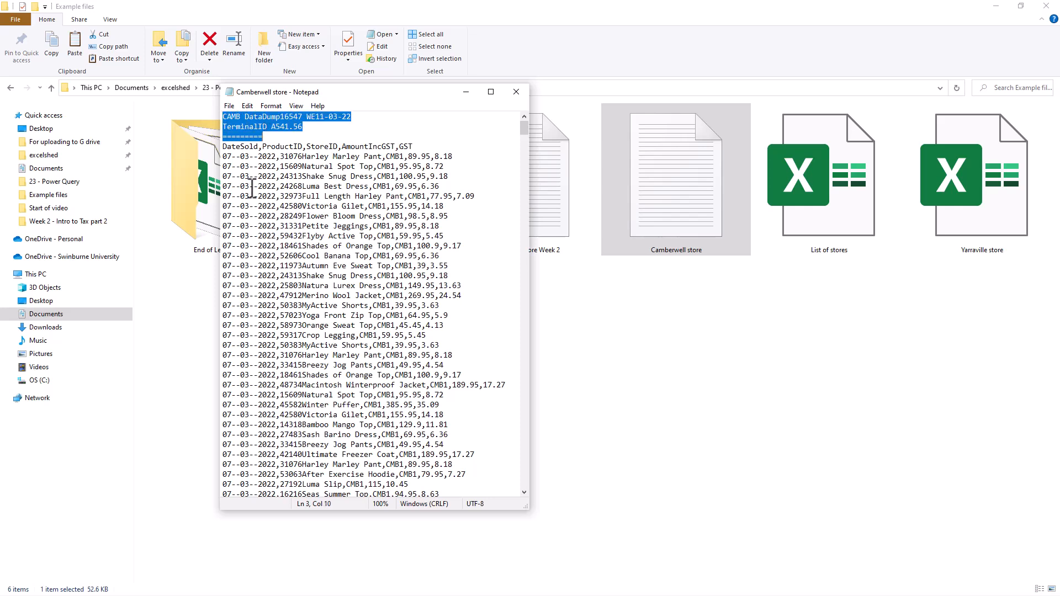
{"action": "left_click_drag", "start_coordinate": [223, 147], "coordinate": [419, 147]}
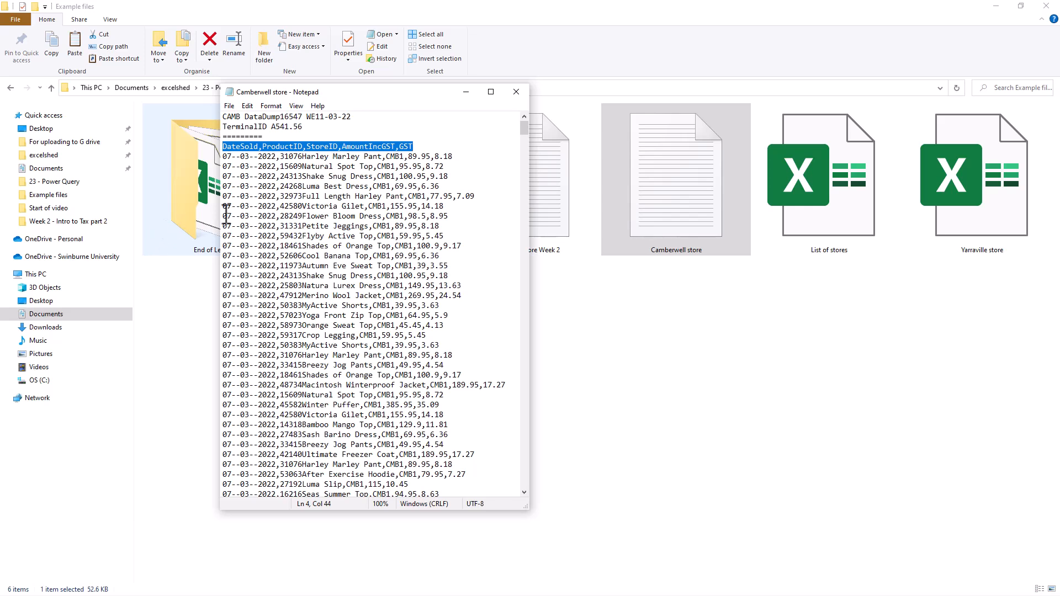
{"action": "left_click_drag", "start_coordinate": [223, 156], "coordinate": [276, 156]}
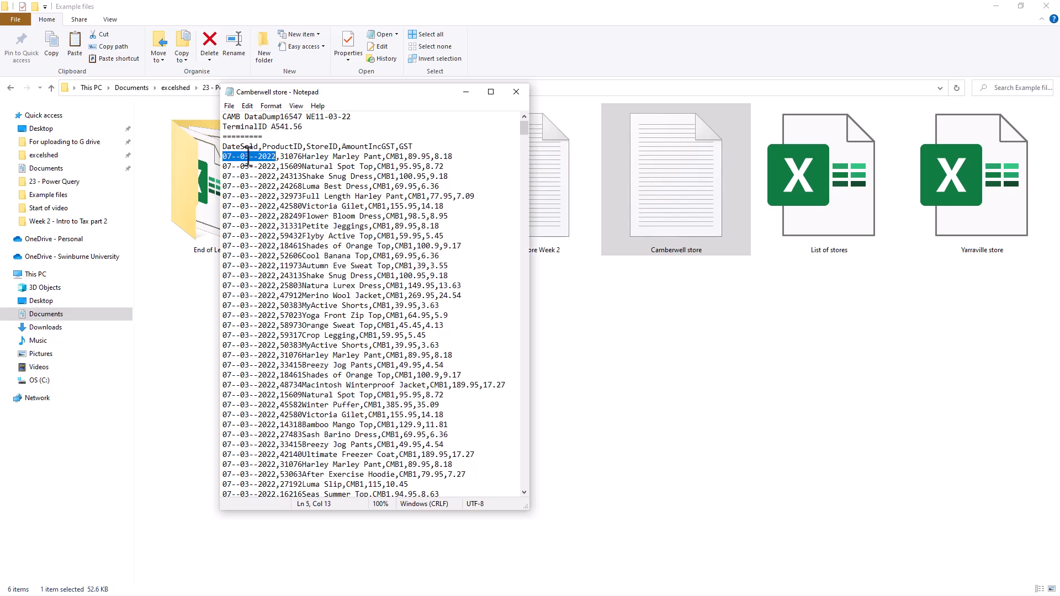
{"action": "left_click_drag", "start_coordinate": [280, 157], "coordinate": [384, 157]}
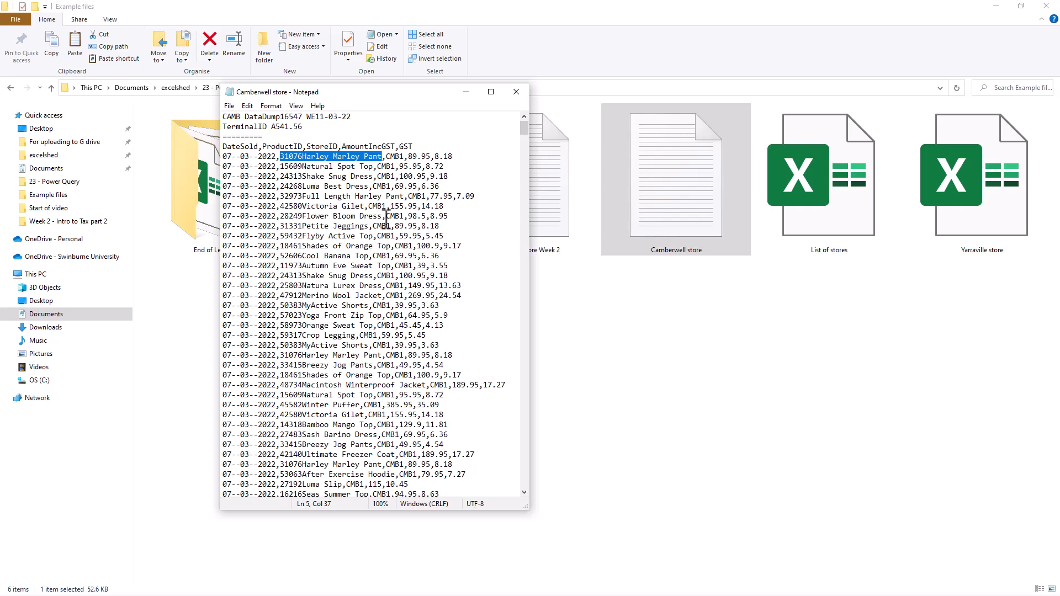
{"action": "left_click_drag", "start_coordinate": [390, 158], "coordinate": [431, 157]}
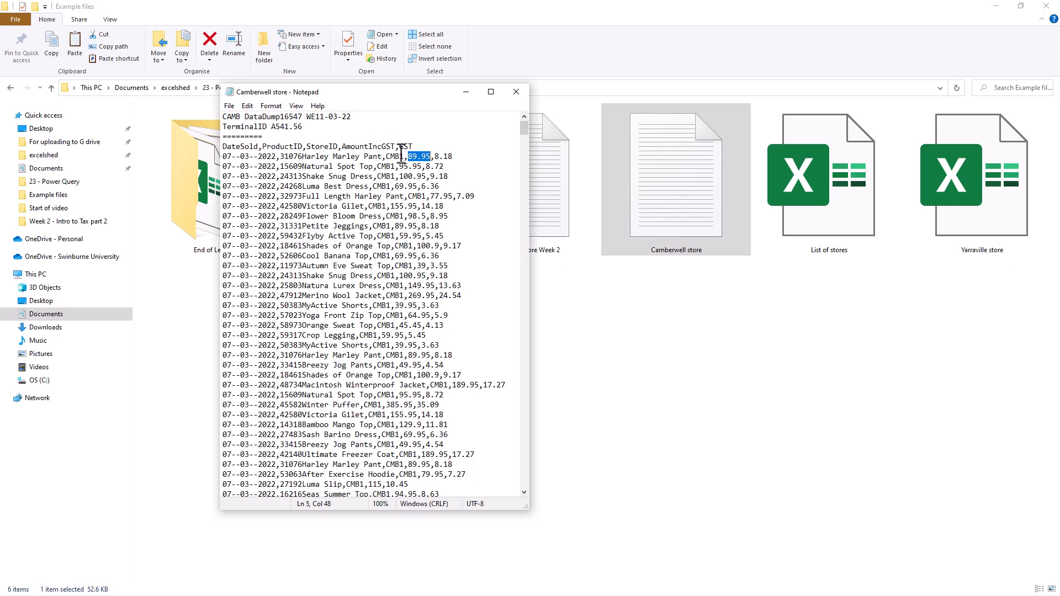
{"action": "left_click_drag", "start_coordinate": [434, 156], "coordinate": [460, 157]}
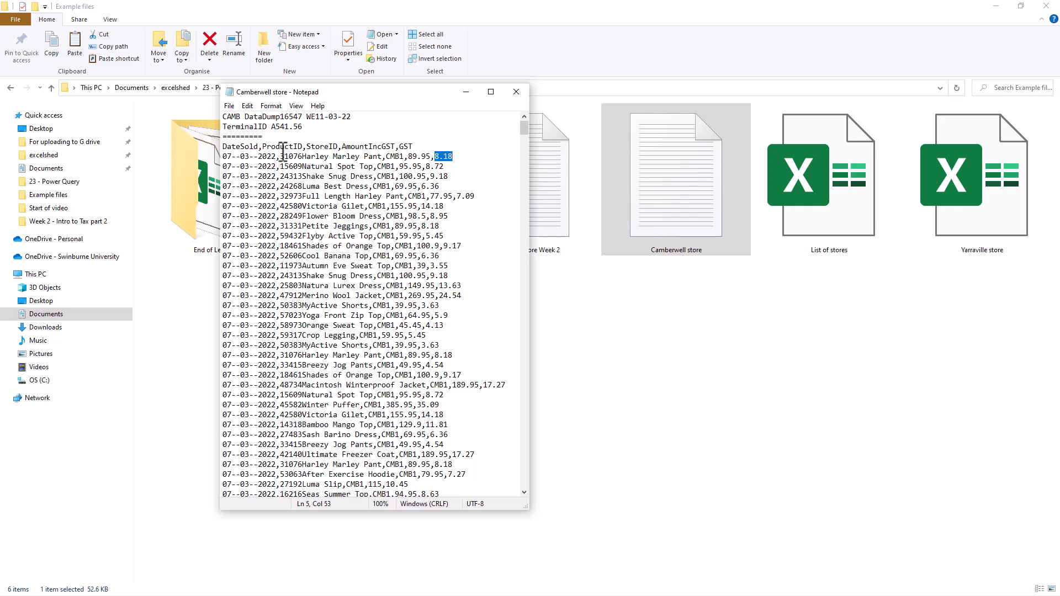
{"action": "left_click", "coordinate": [277, 156]}
{"action": "left_click_drag", "start_coordinate": [279, 157], "coordinate": [282, 157]}
{"action": "left_click_drag", "start_coordinate": [381, 157], "coordinate": [386, 157]}
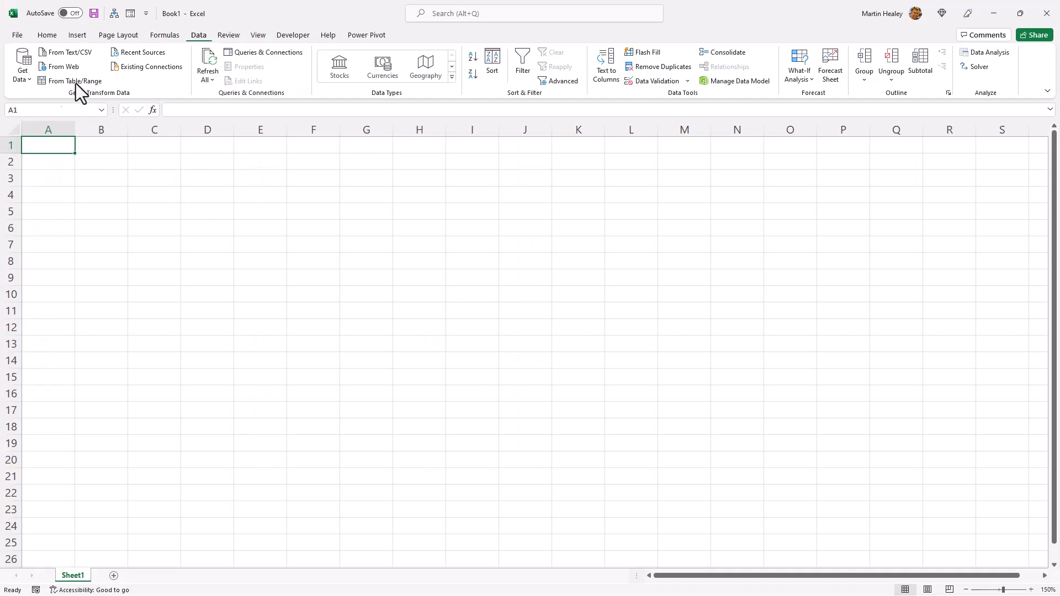
- Switch to Excel, import Camberwell store.txt as a text/CSV source and open it for transformation in the Power Query Editor
{"action": "left_click", "coordinate": [24, 77]}
{"action": "mouse_move", "coordinate": [30, 104]}
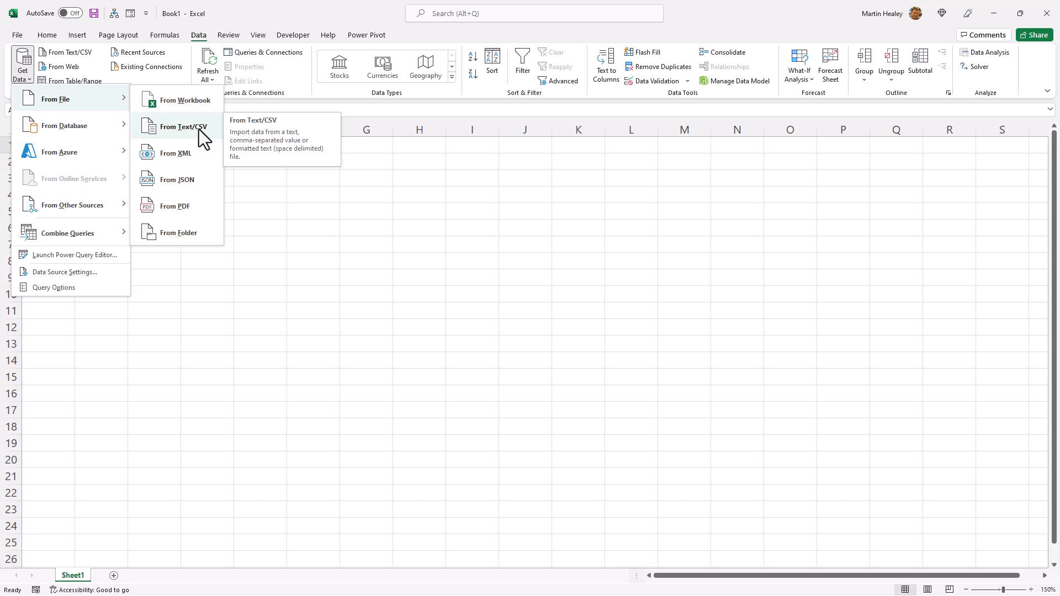
{"action": "left_click", "coordinate": [203, 138]}
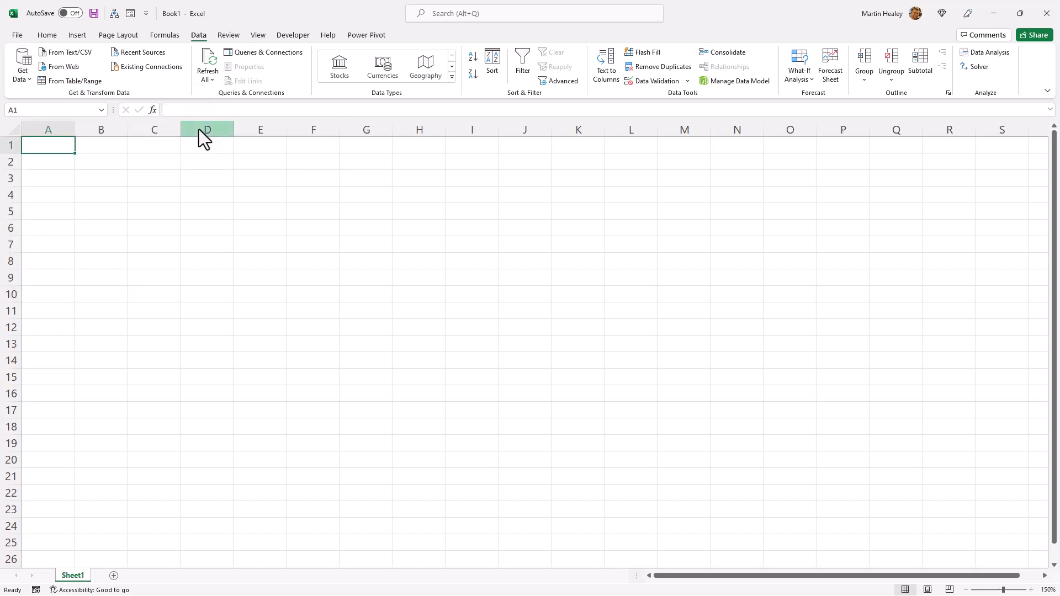
{"action": "double_click", "coordinate": [269, 117]}
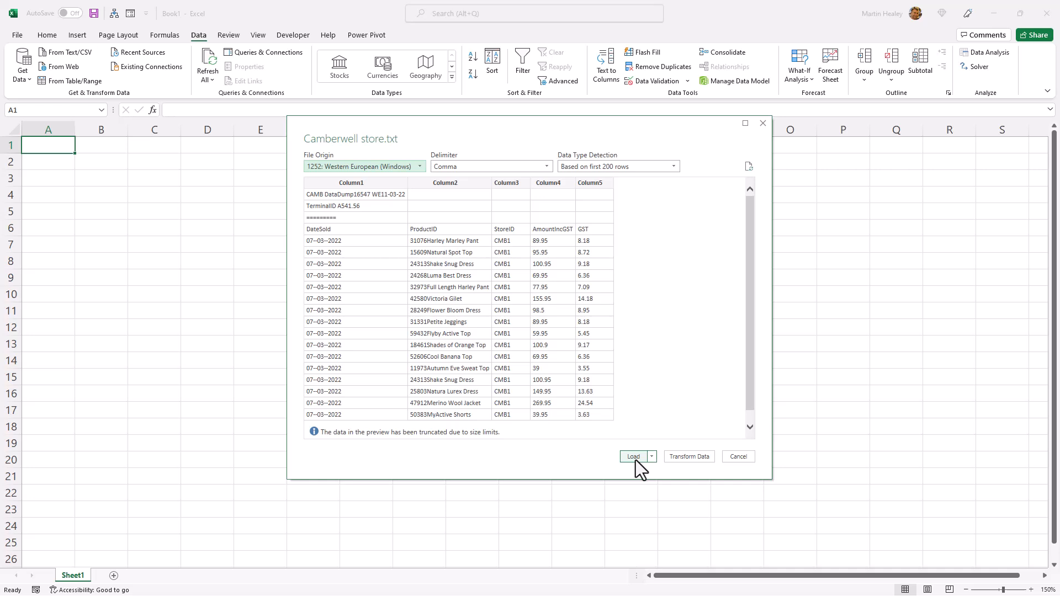
{"action": "left_click", "coordinate": [687, 456]}
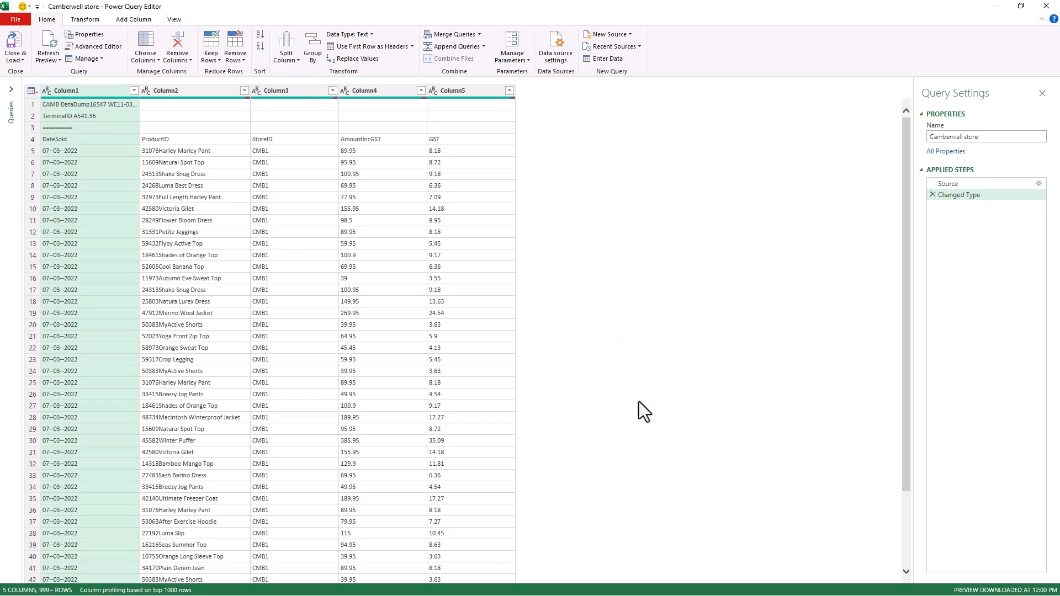
{"action": "double_click", "coordinate": [433, 8]}
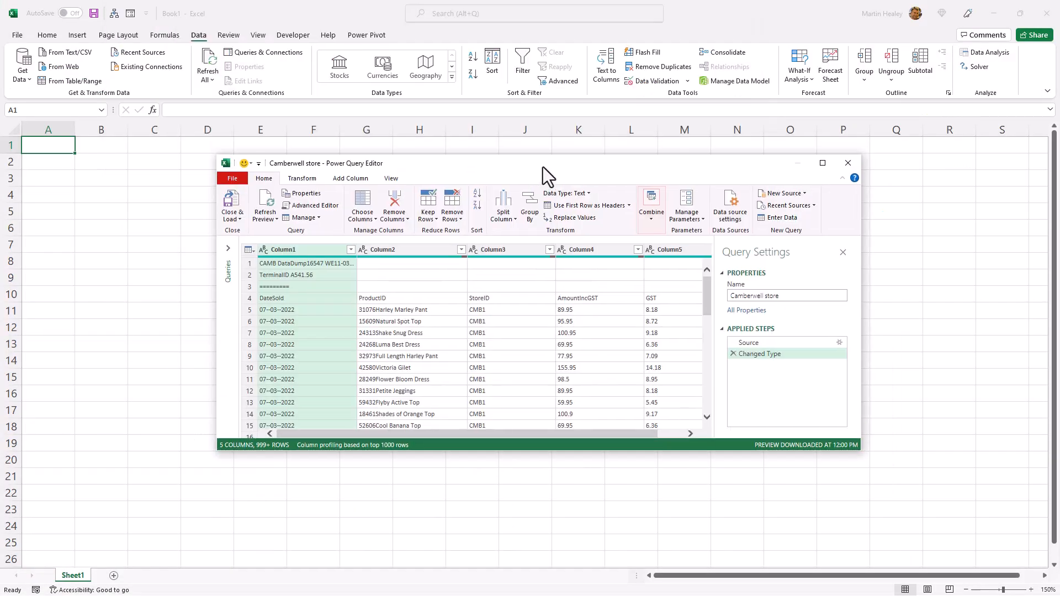
{"action": "left_click", "coordinate": [821, 165]}
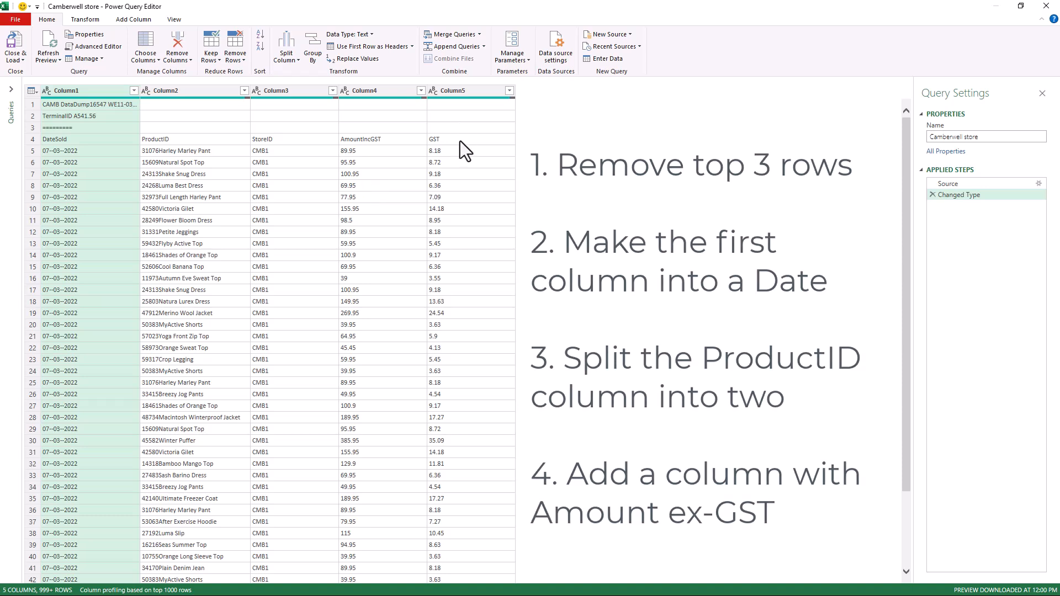
- Remove the top 3 rows of the query and promote the first remaining row to column headers
{"action": "left_click", "coordinate": [238, 58]}
{"action": "left_click", "coordinate": [283, 71]}
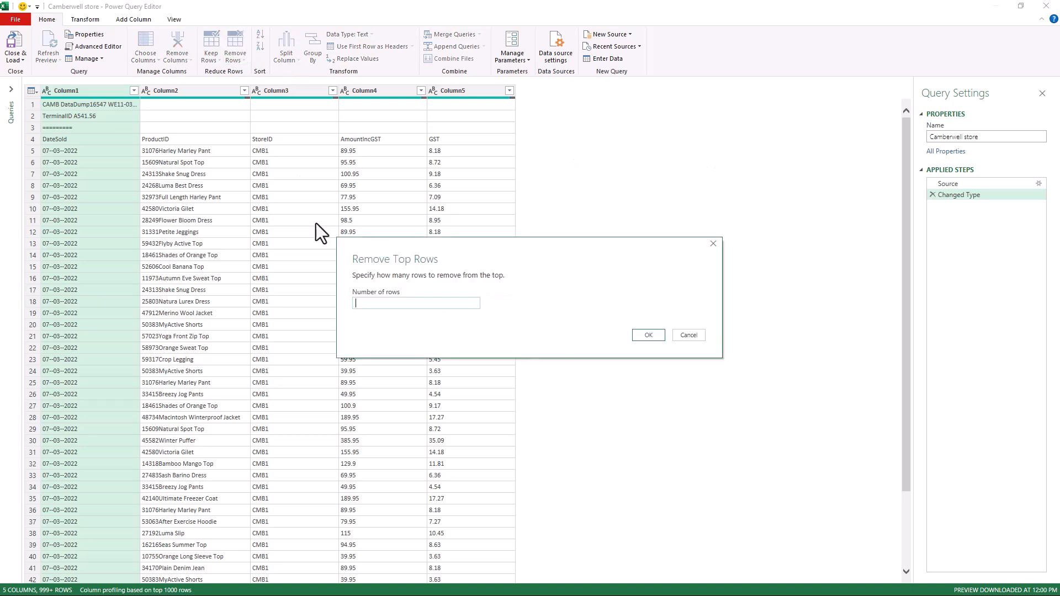
{"action": "left_click", "coordinate": [366, 304]}
{"action": "left_click", "coordinate": [639, 336]}
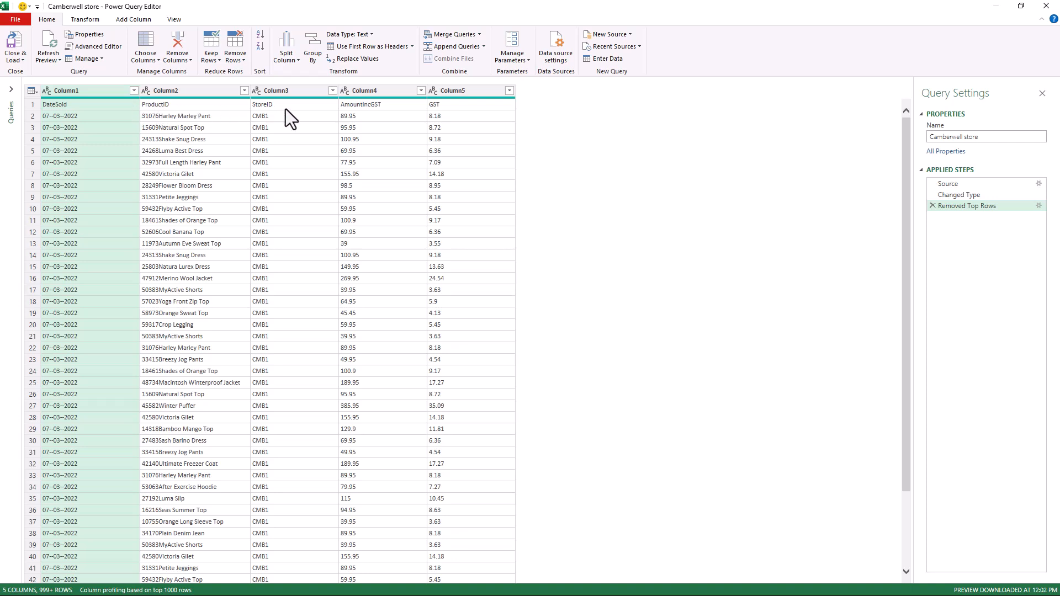
{"action": "left_click", "coordinate": [385, 47]}
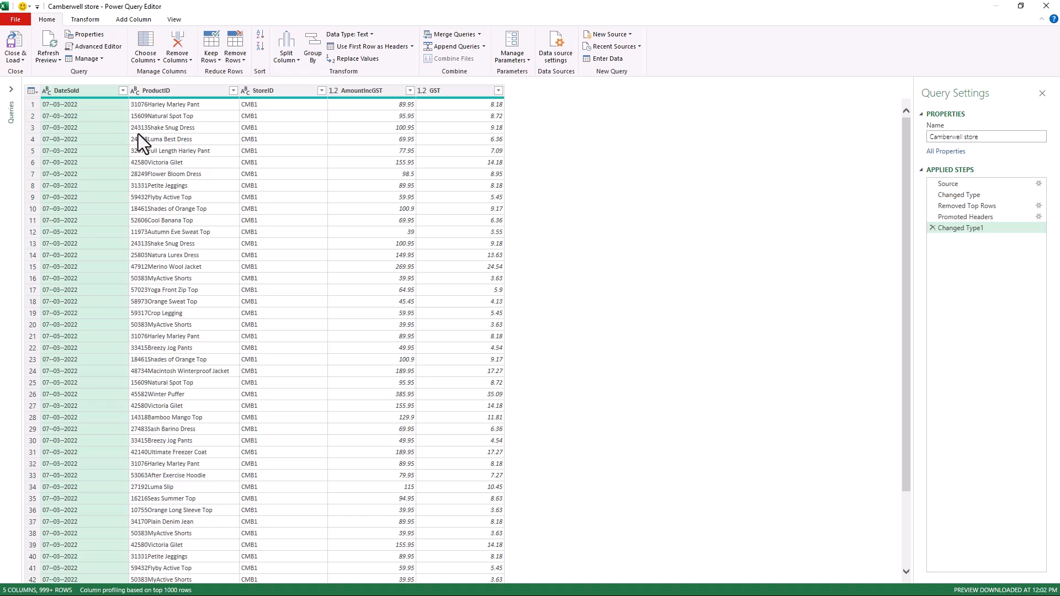
- Try to convert the DateSold column to the Date type, adding the conversion as a new step
{"action": "left_click", "coordinate": [45, 91]}
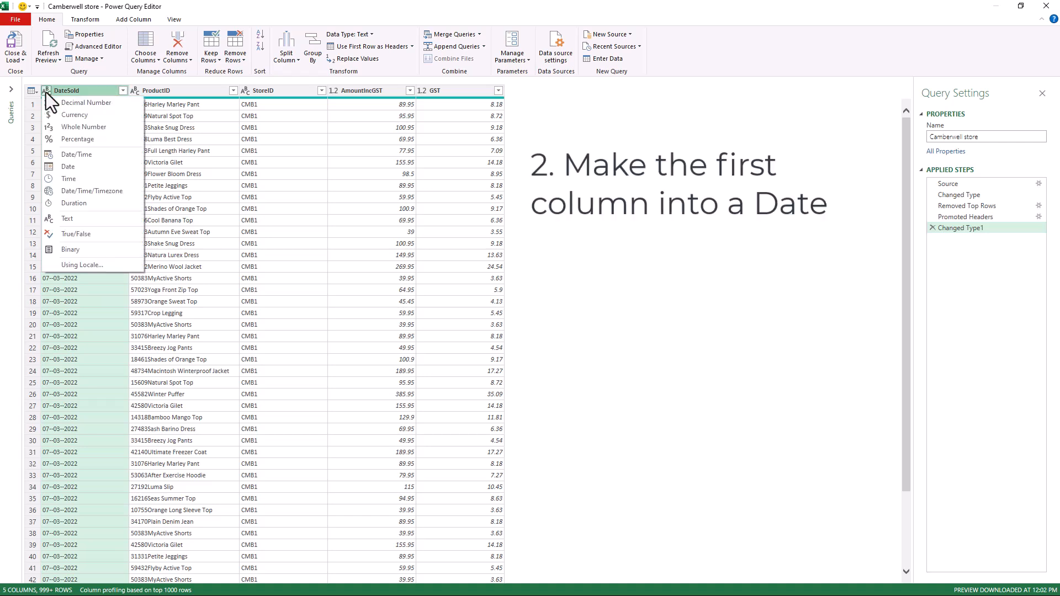
{"action": "left_click", "coordinate": [85, 167]}
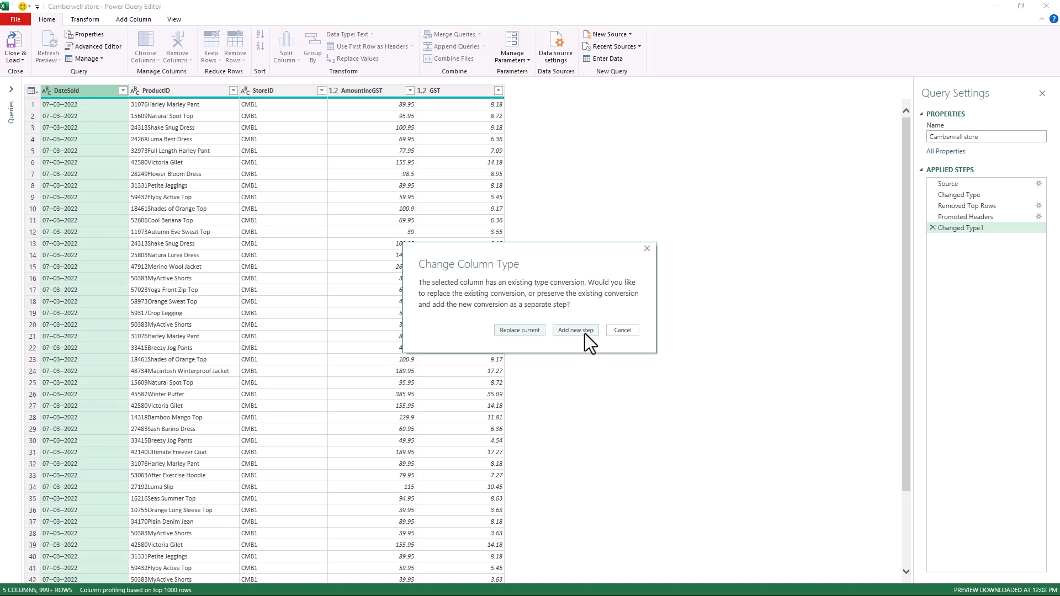
{"action": "left_click", "coordinate": [584, 331]}
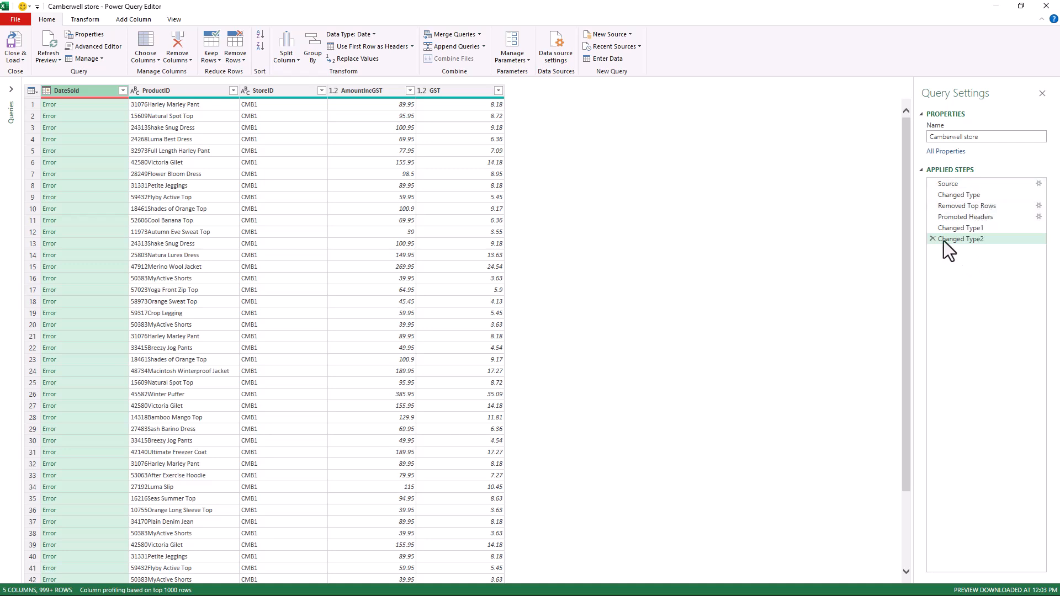
- Review the data at each applied step from Source onward and delete the last conversion step, Changed Type2
{"action": "left_click", "coordinate": [973, 186]}
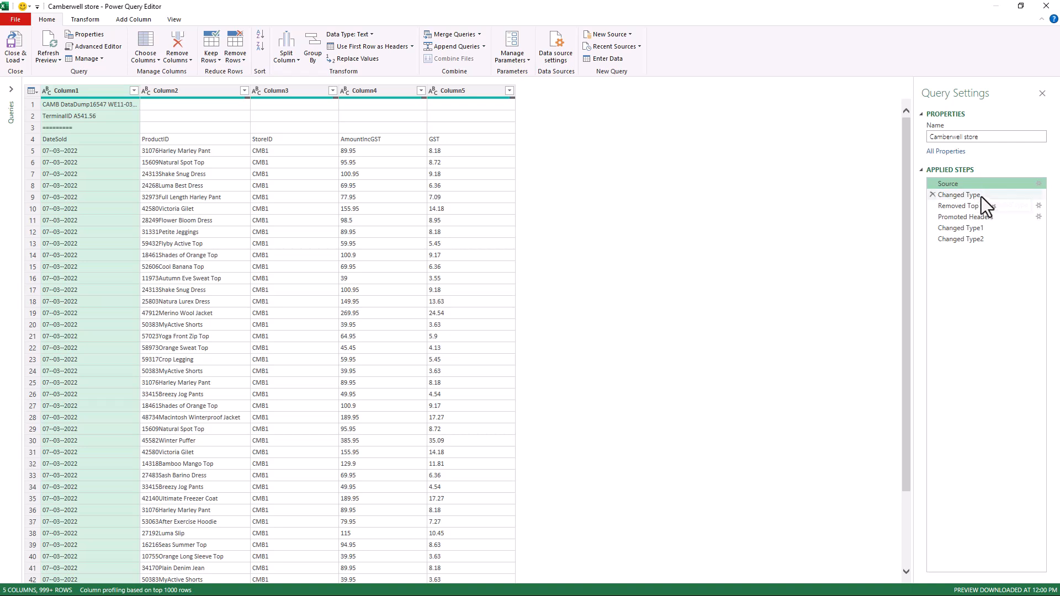
{"action": "left_click", "coordinate": [973, 197]}
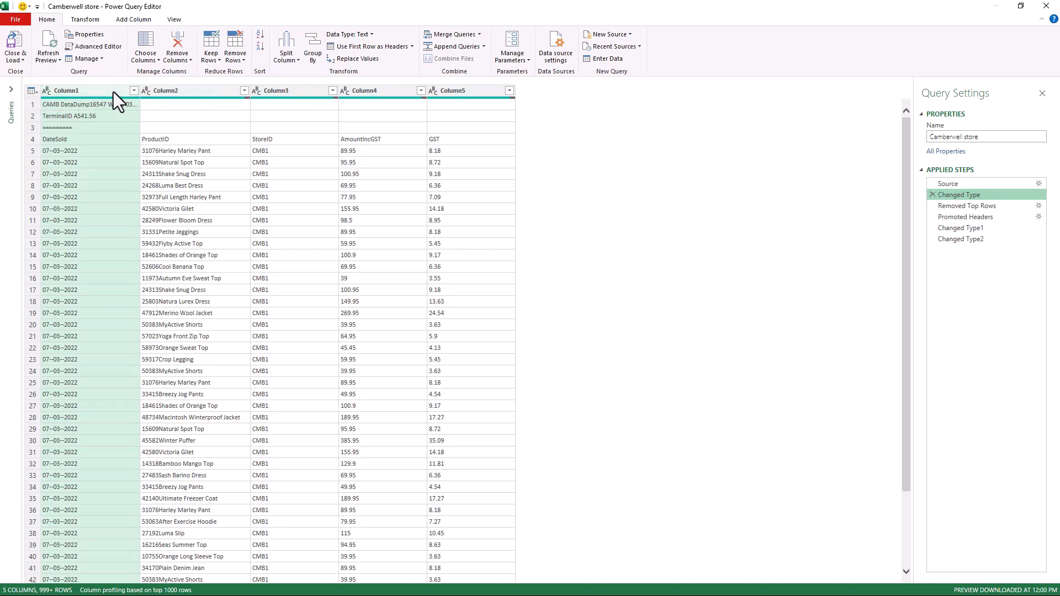
{"action": "left_click", "coordinate": [999, 208]}
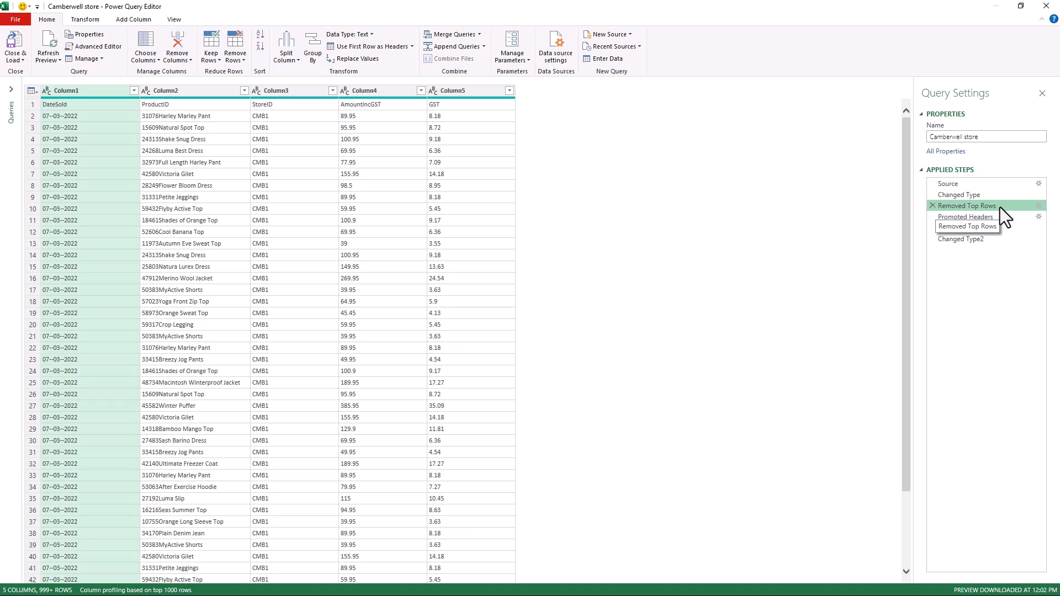
{"action": "left_click", "coordinate": [983, 218]}
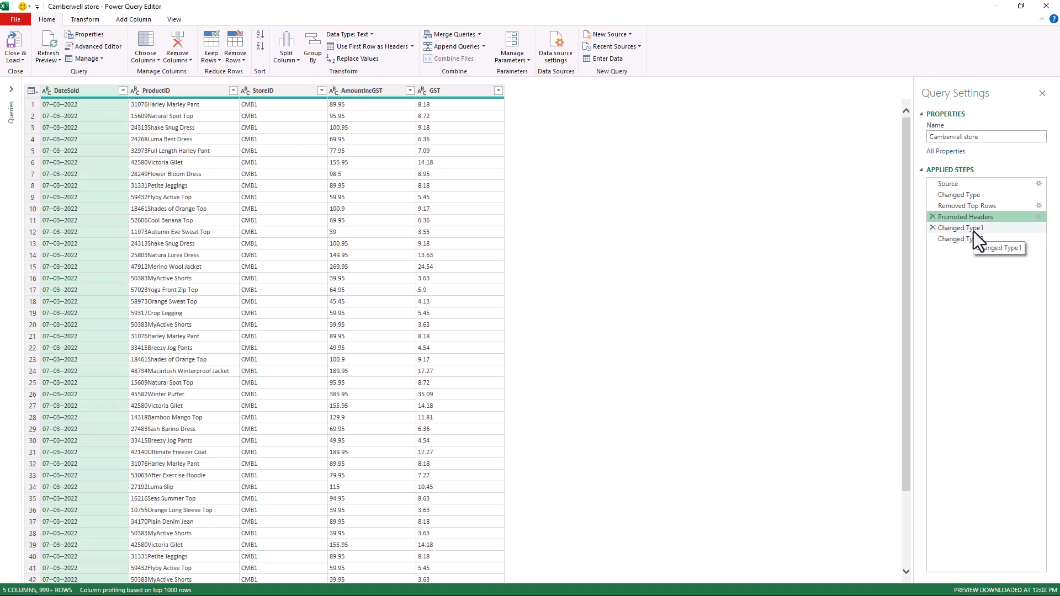
{"action": "left_click", "coordinate": [973, 230]}
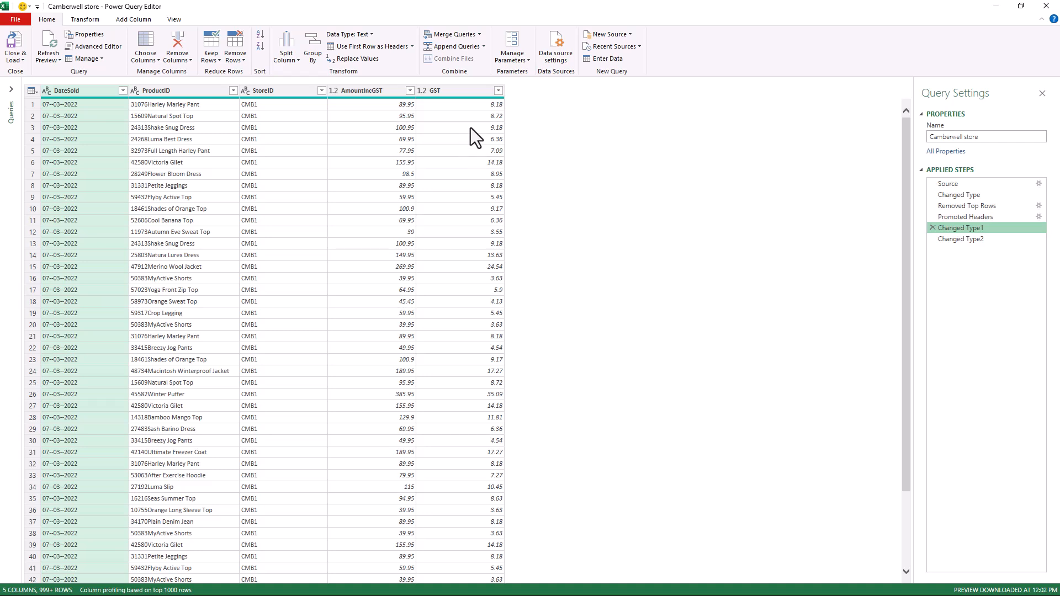
{"action": "left_click", "coordinate": [962, 241]}
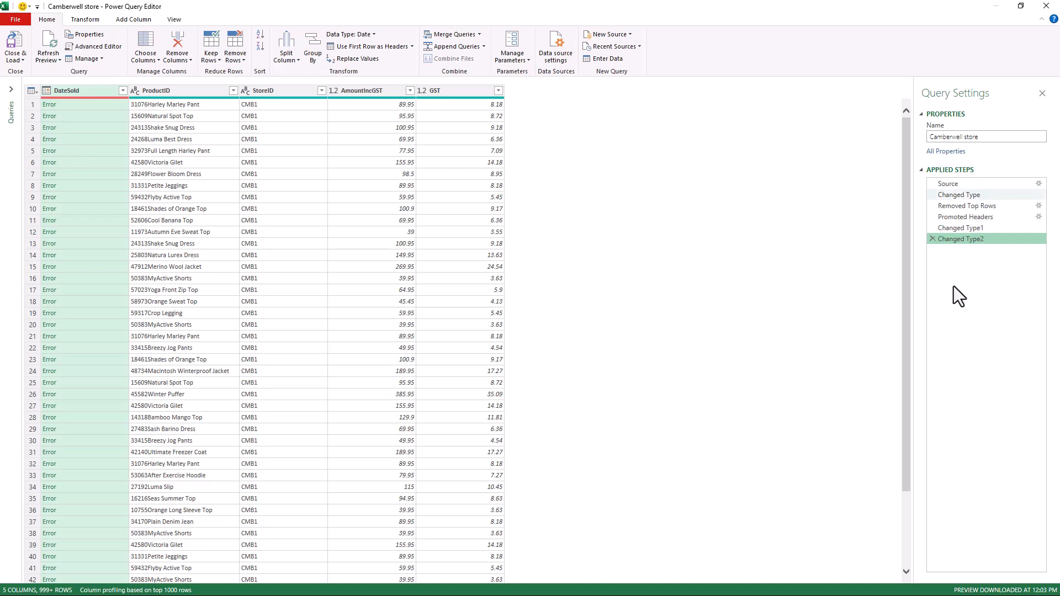
{"action": "left_click", "coordinate": [932, 239]}
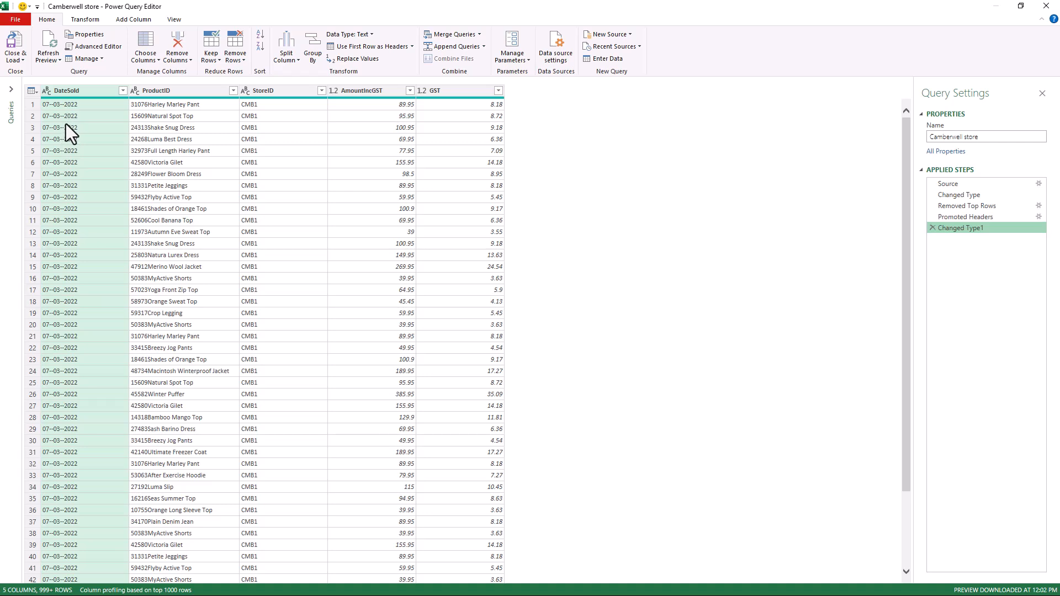
- Replace "--" with "-" in the DateSold column and change its data type to Date
{"action": "left_click", "coordinate": [350, 58]}
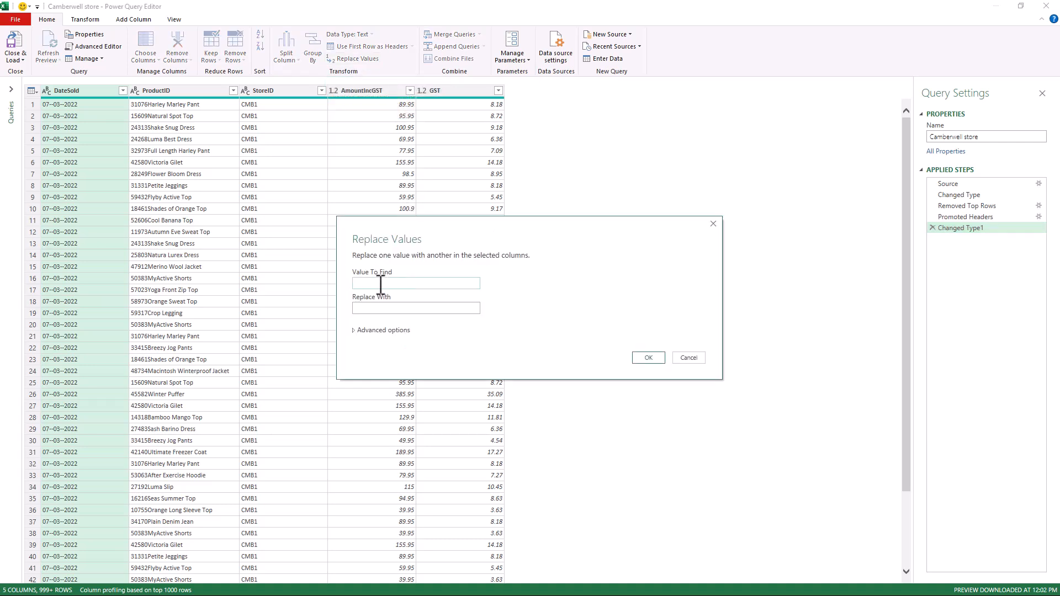
{"action": "type", "text": "--"}
{"action": "left_click", "coordinate": [374, 310]}
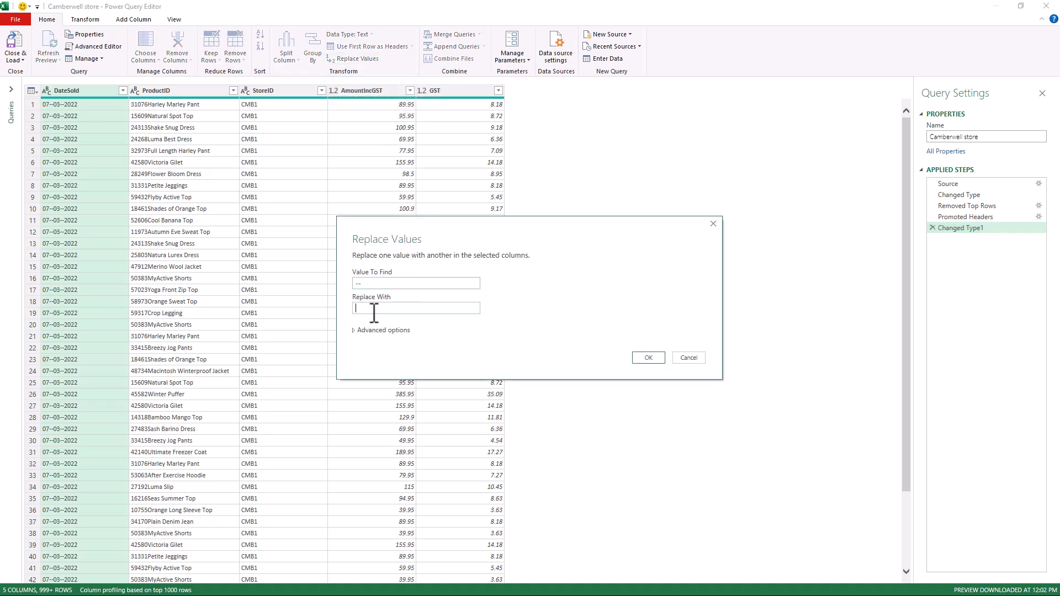
{"action": "left_click", "coordinate": [650, 359]}
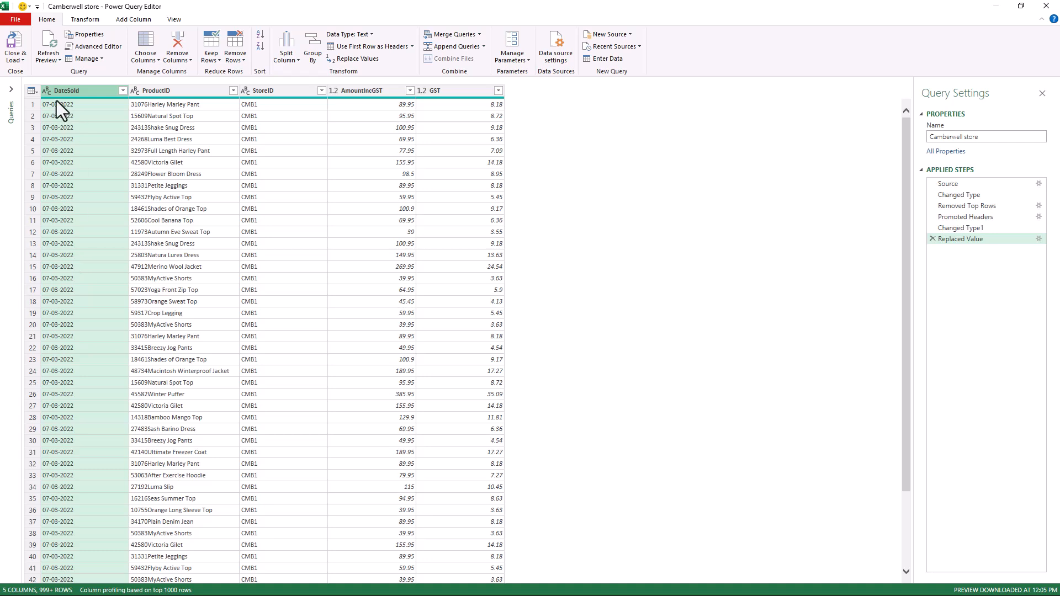
{"action": "left_click", "coordinate": [45, 91]}
{"action": "left_click", "coordinate": [76, 172]}
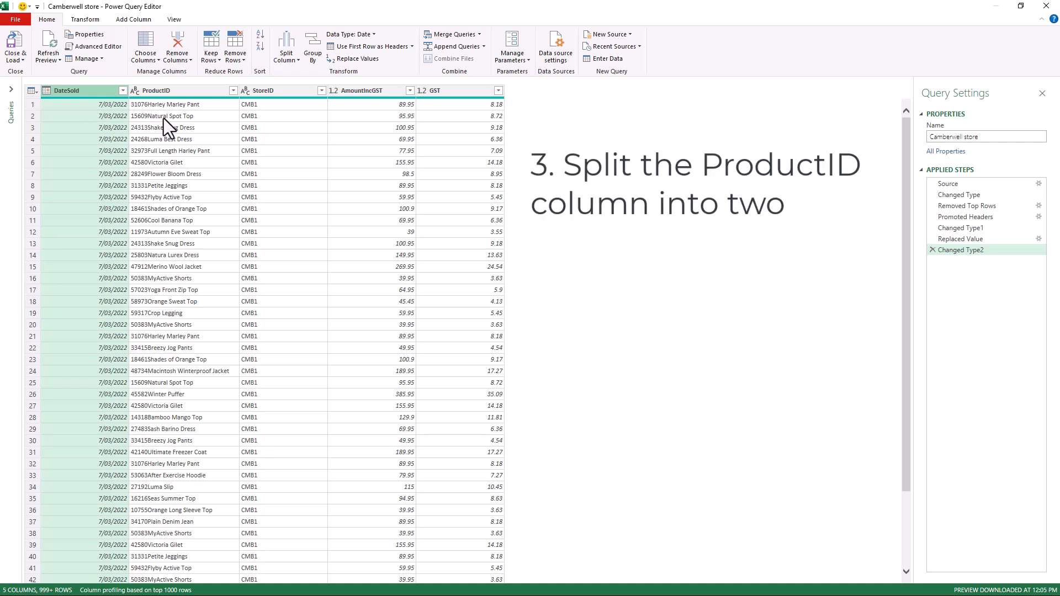
- Split the ProductID column by digit to non-digit, separating the product code from the product name
{"action": "left_click", "coordinate": [191, 94]}
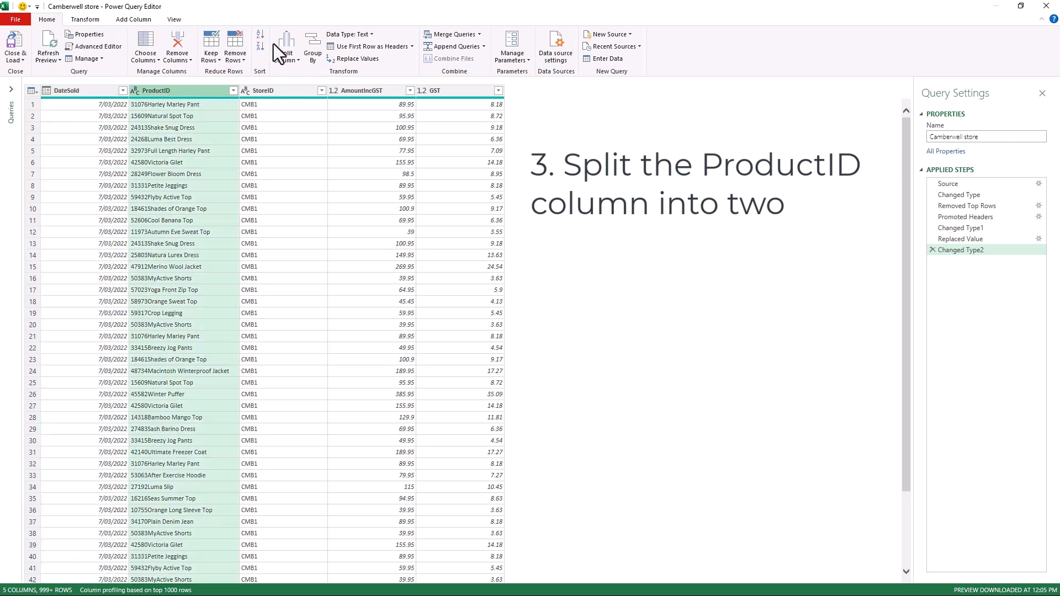
{"action": "left_click", "coordinate": [287, 55]}
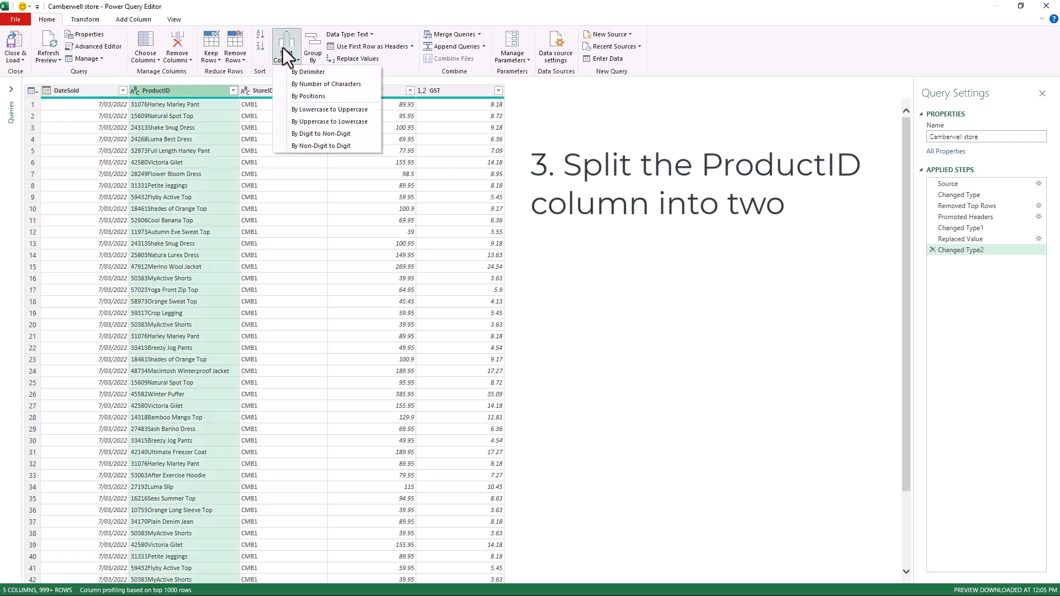
{"action": "left_click", "coordinate": [350, 137]}
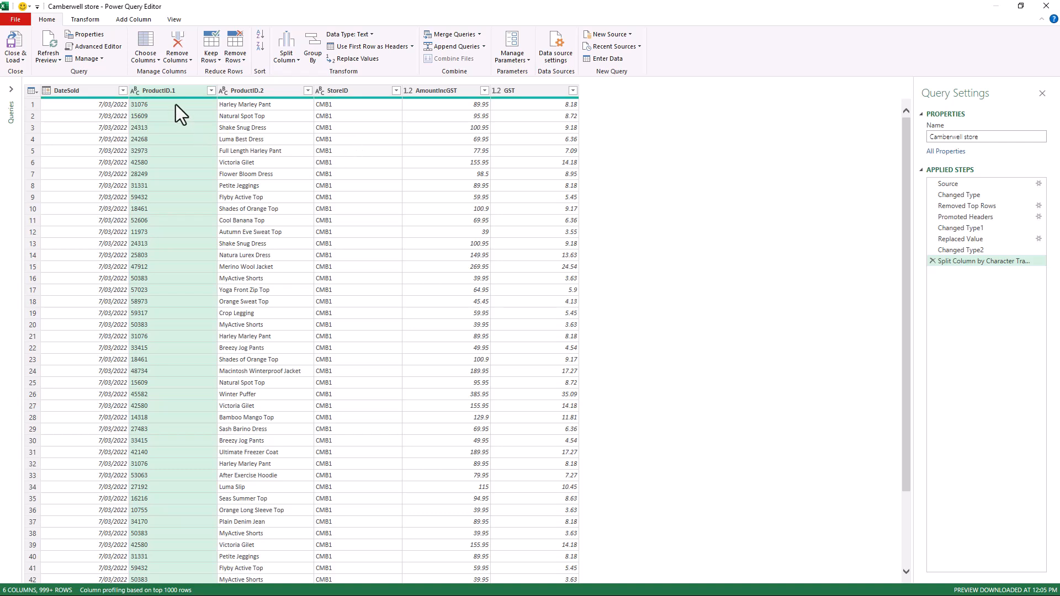
- Rename the ProductID.1 column as ProductID
{"action": "double_click", "coordinate": [170, 88]}
{"action": "left_click", "coordinate": [188, 93]}
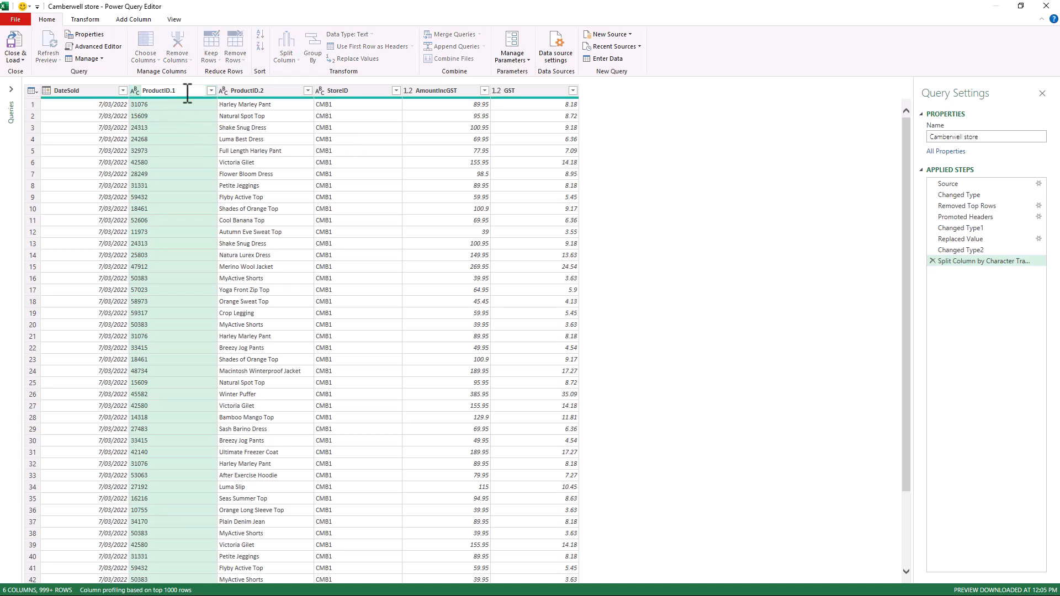
{"action": "key", "text": "BackSpace"}
{"action": "key", "text": "BackSpace"}
{"action": "key", "text": "Return"}
- Rename the ProductID.2 column as Description
{"action": "double_click", "coordinate": [241, 91]}
{"action": "left_click", "coordinate": [260, 91]}
{"action": "double_click", "coordinate": [260, 91]}
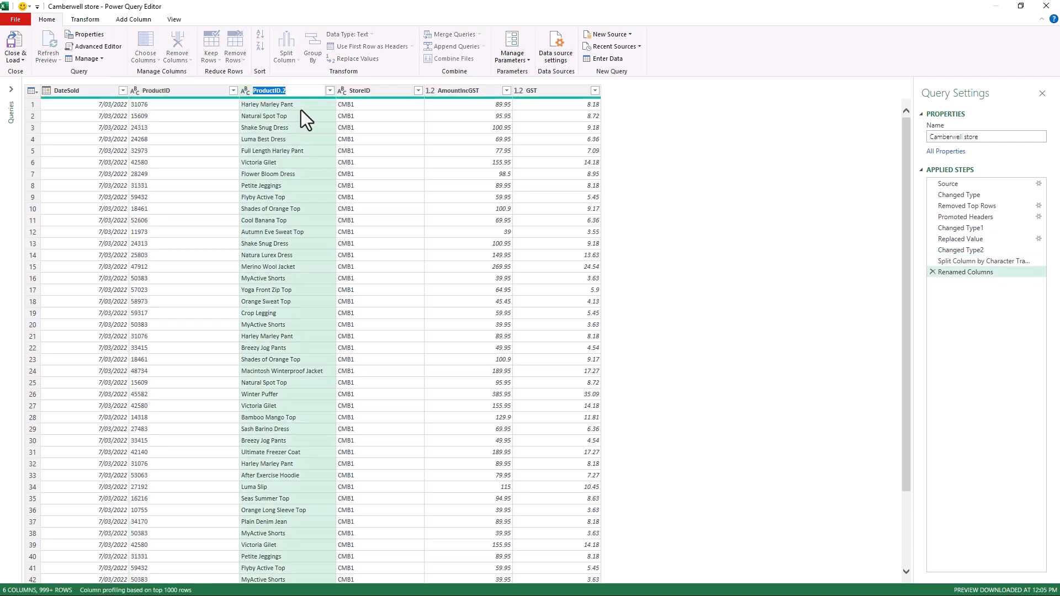
{"action": "type", "text": "Description"}
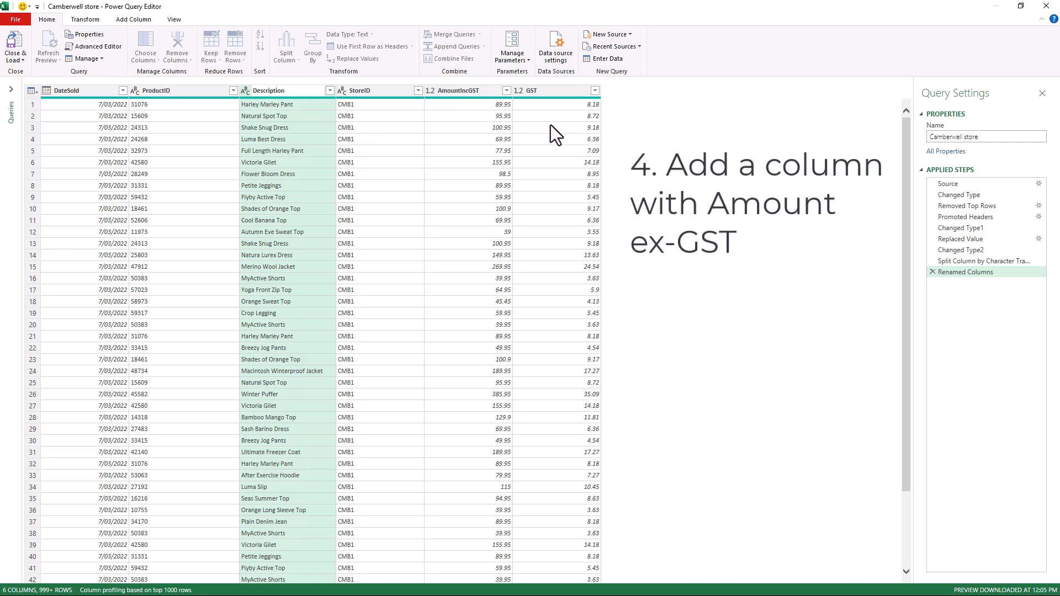
- Start a new custom column and name it "Amount ex-GST"
{"action": "left_click", "coordinate": [128, 19]}
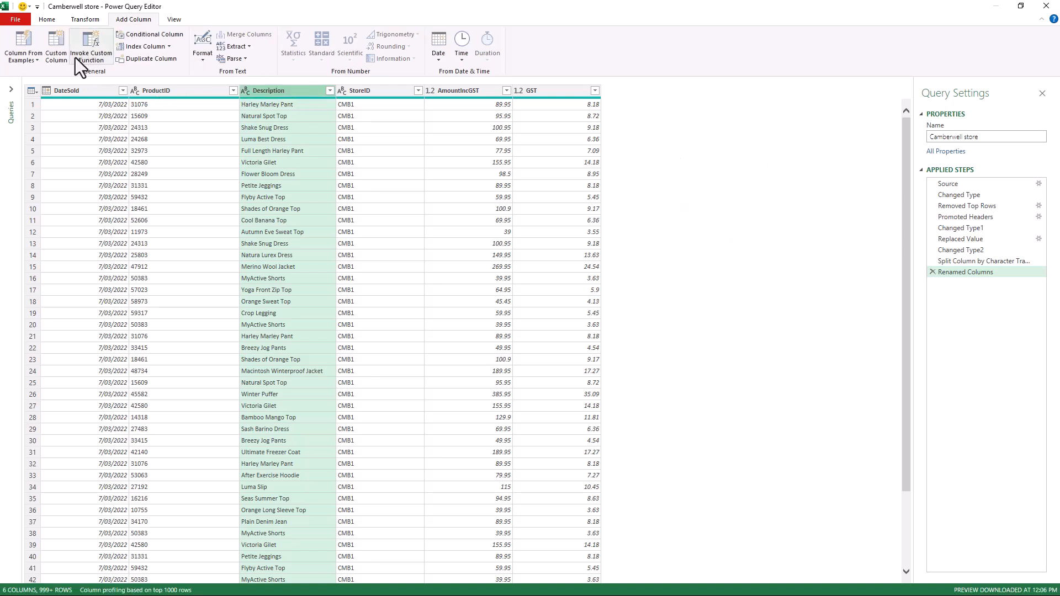
{"action": "left_click", "coordinate": [60, 61]}
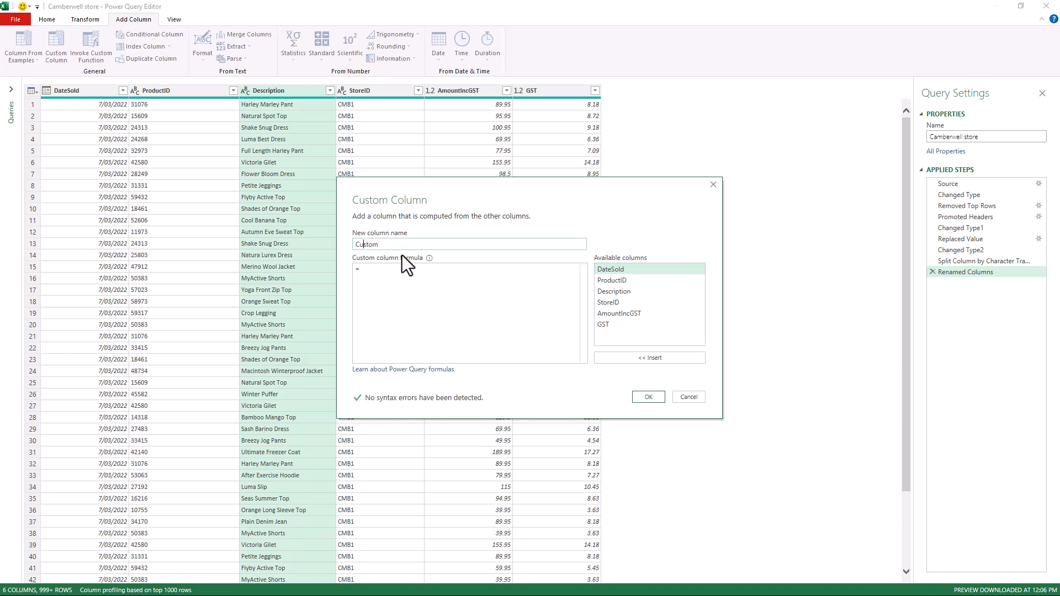
{"action": "left_click_drag", "start_coordinate": [388, 247], "coordinate": [343, 246]}
{"action": "type", "text": "Amount "}
{"action": "type", "text": "ex+_G"}
{"action": "key", "text": "BackSpace"}
{"action": "key", "text": "BackSpace"}
{"action": "key", "text": "BackSpace"}
{"action": "key", "text": "BackSpace"}
{"action": "type", "text": "x-GST"}
- Set the custom column formula to [AmountIncGST]-[GST] and add the column to the query
{"action": "left_click", "coordinate": [384, 274]}
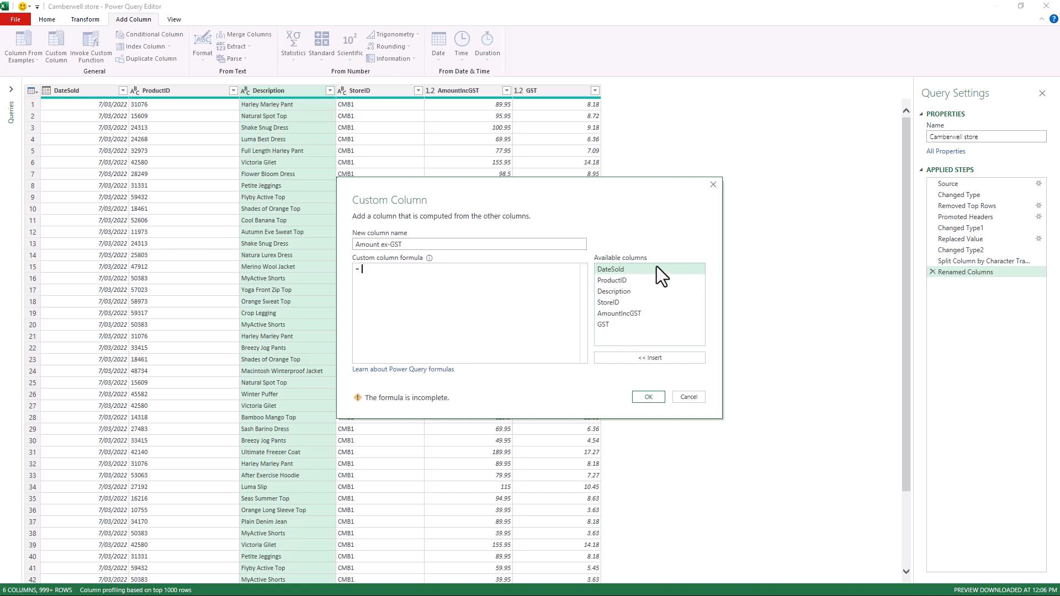
{"action": "double_click", "coordinate": [651, 313]}
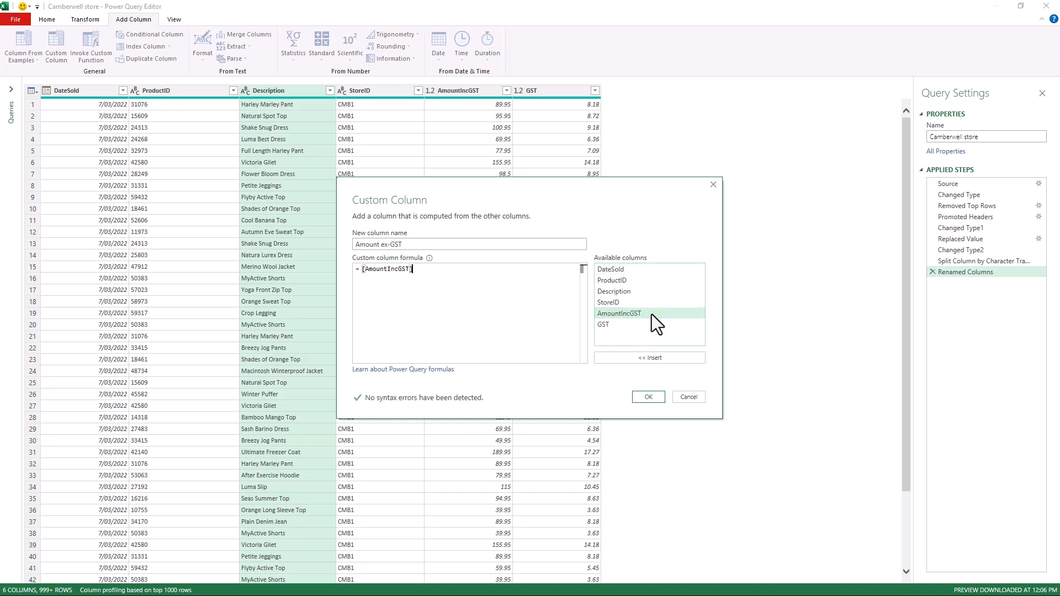
{"action": "type", "text": "-"}
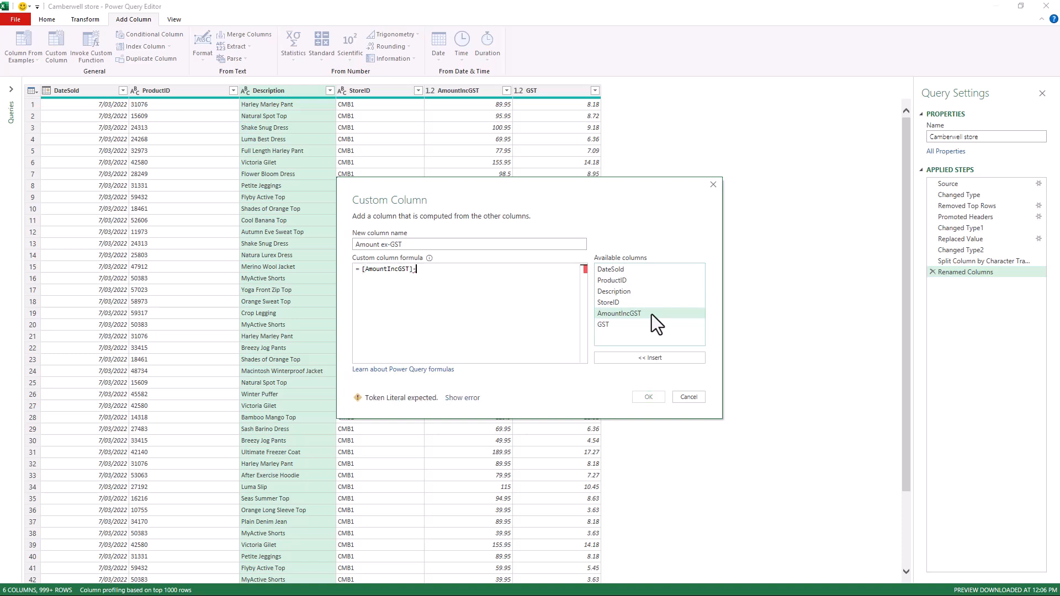
{"action": "double_click", "coordinate": [622, 325]}
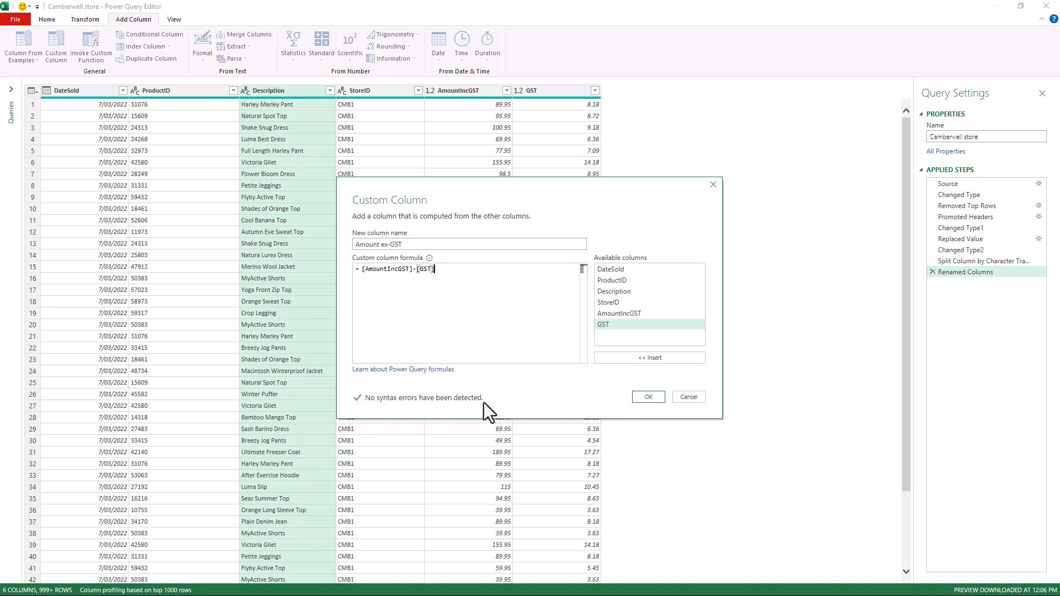
{"action": "left_click", "coordinate": [647, 398]}
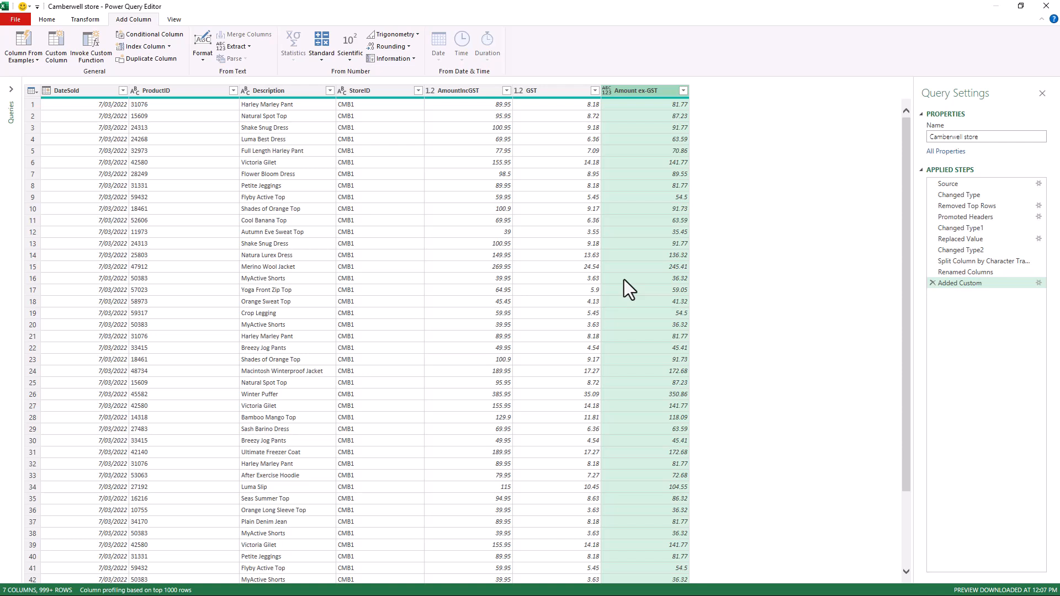
- Close and load the cleaned query into the workbook, and refresh the Camberwell store query
{"action": "left_click", "coordinate": [15, 20]}
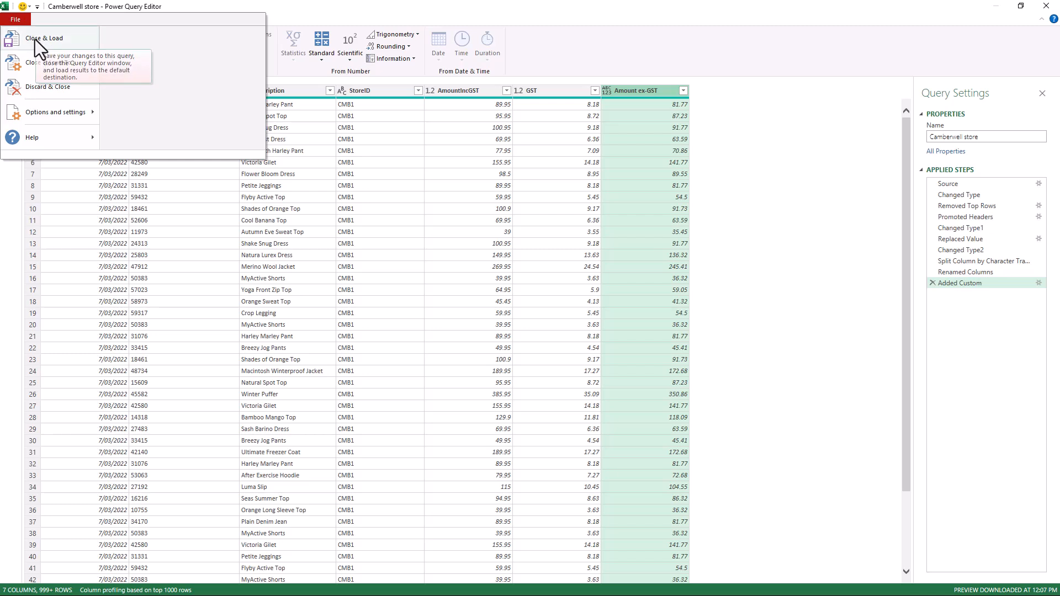
{"action": "left_click", "coordinate": [35, 39]}
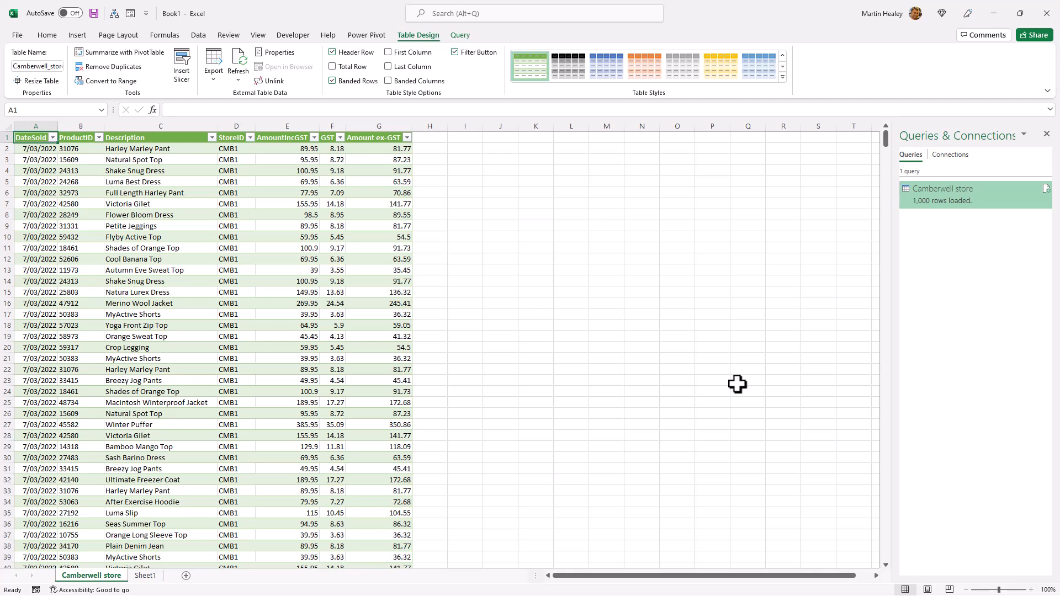
{"action": "right_click", "coordinate": [977, 198]}
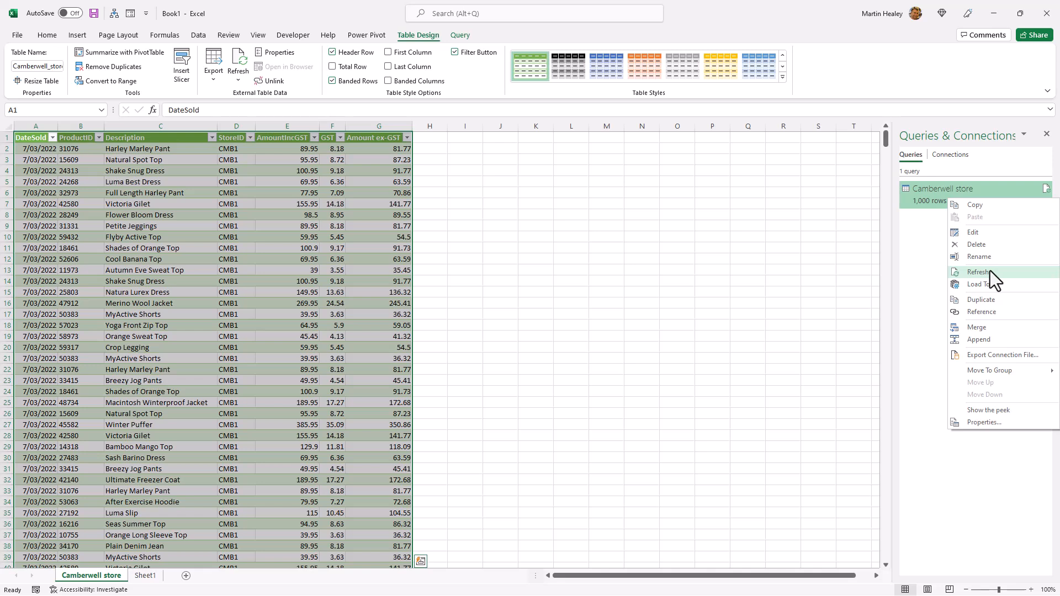
{"action": "left_click", "coordinate": [991, 272]}
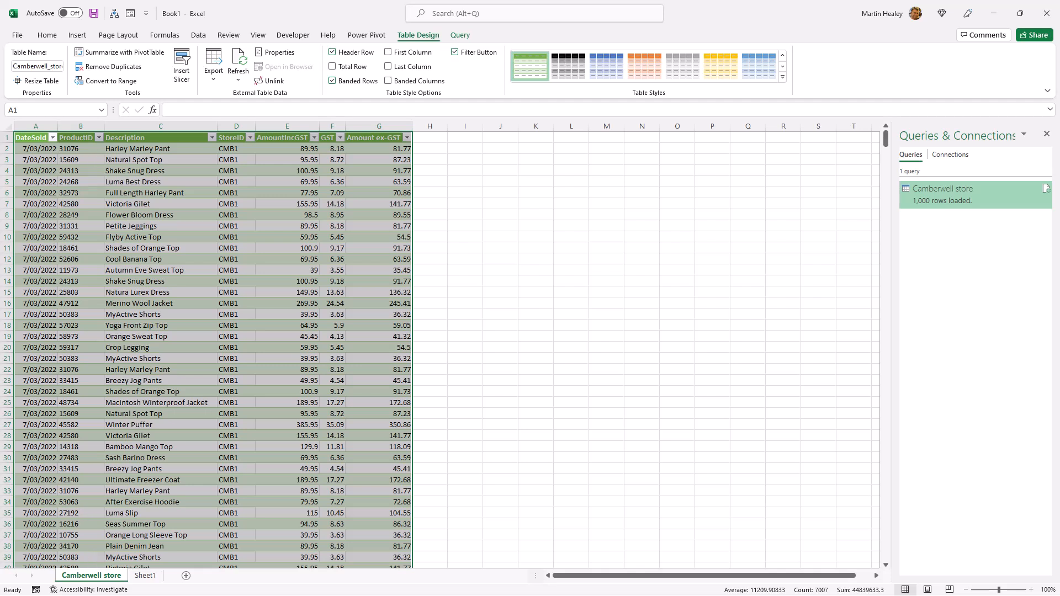
- Switch to File Explorer and rename the "Camberwell store" text file in Example files as "Camberwell store last week"
{"action": "left_click", "coordinate": [388, 593]}
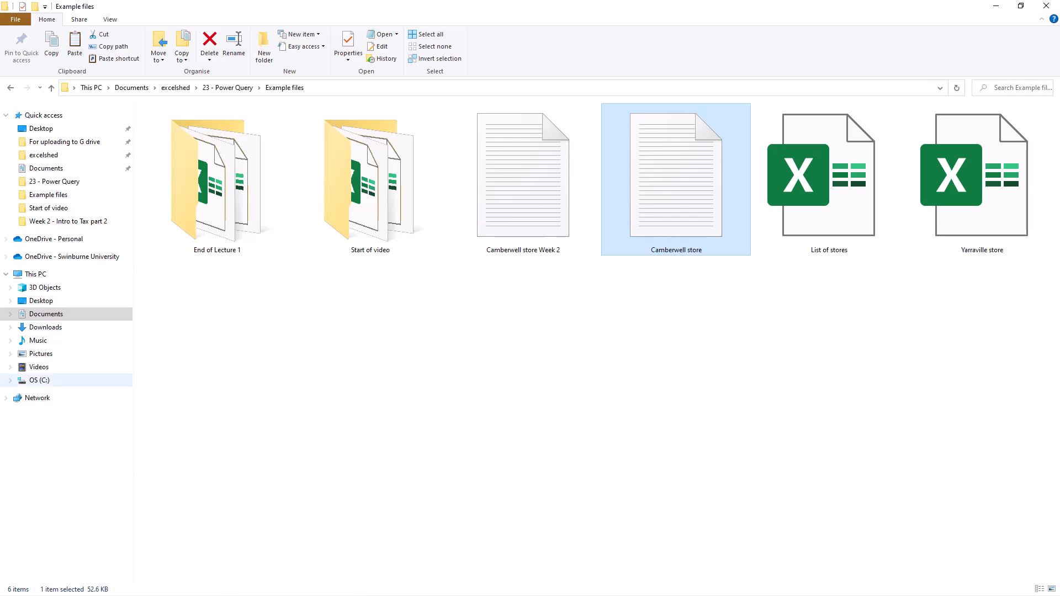
{"action": "right_click", "coordinate": [686, 207]}
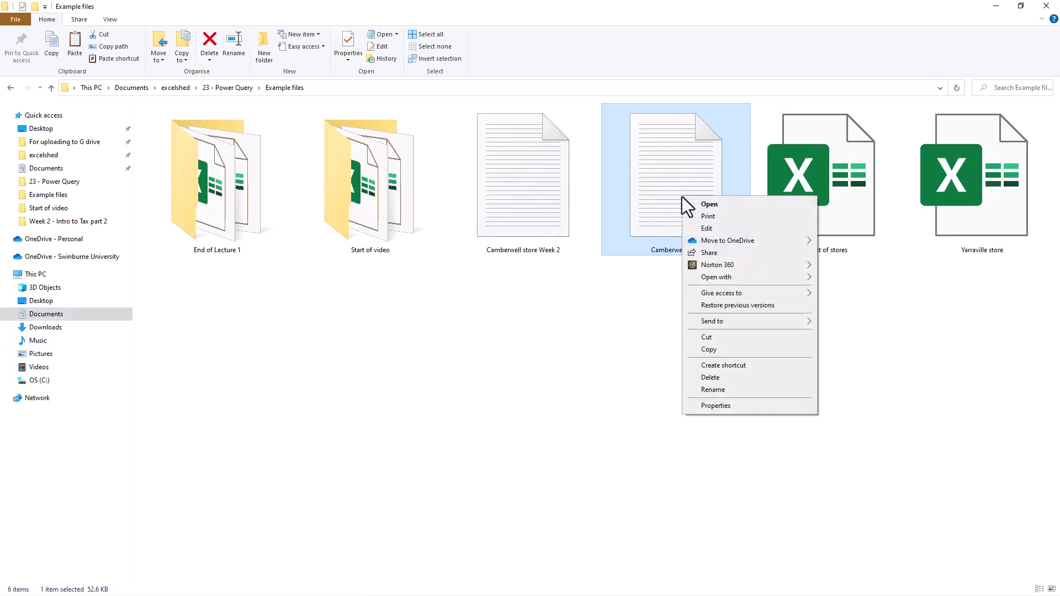
{"action": "left_click", "coordinate": [720, 389]}
{"action": "left_click", "coordinate": [705, 250]}
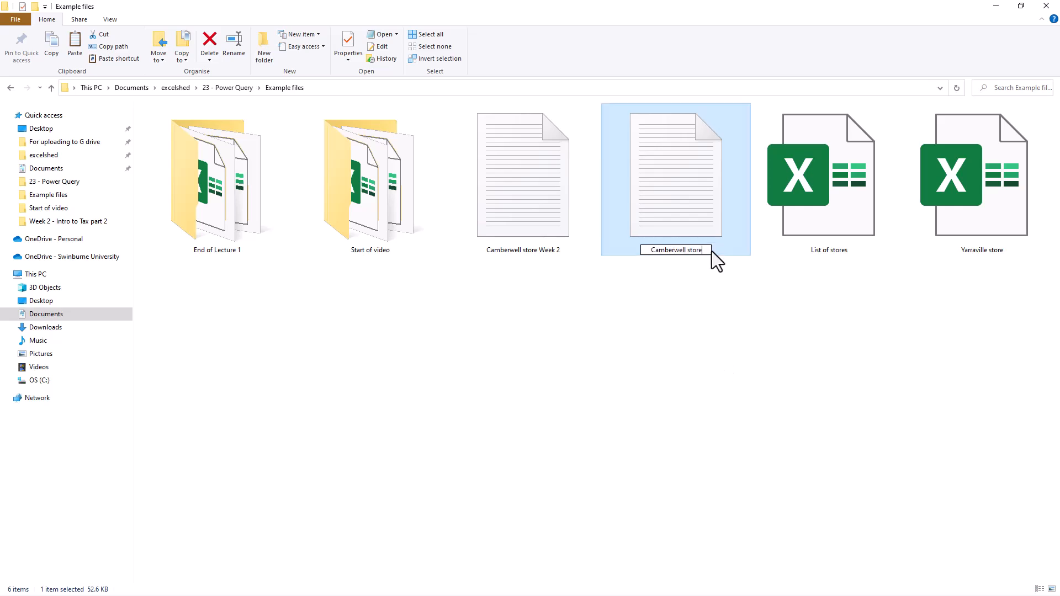
{"action": "type", "text": "last week"}
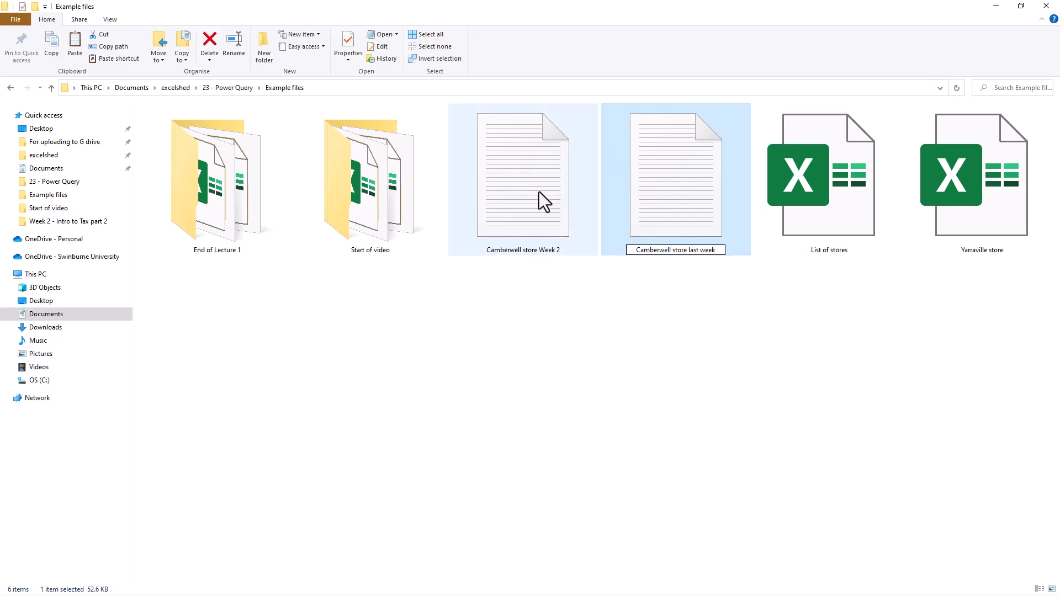
{"action": "key", "text": "Return"}
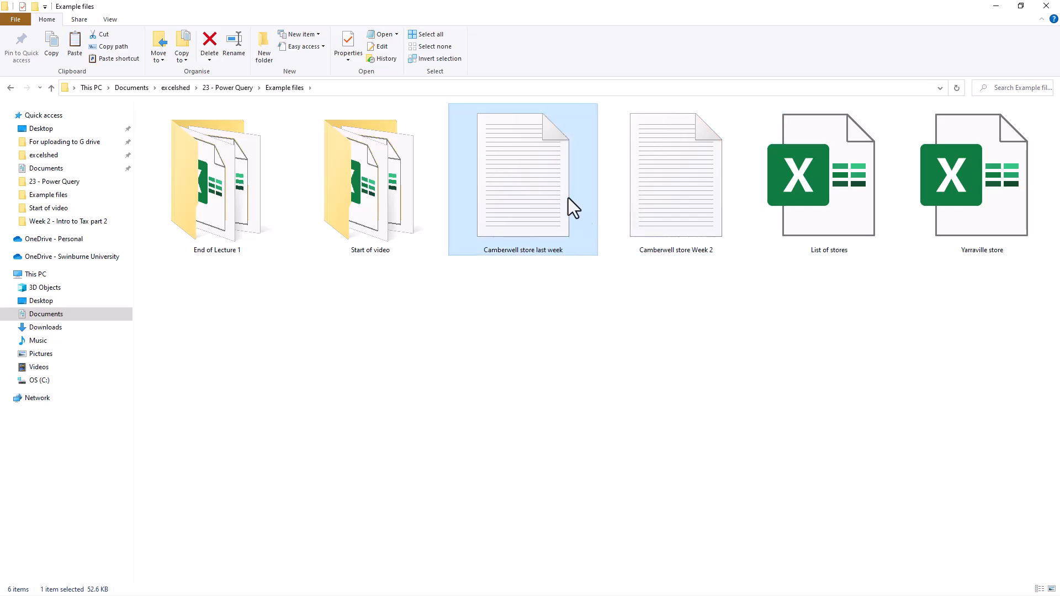
- Rename the "Camberwell store Week 2" text file as "Camberwell store"
{"action": "right_click", "coordinate": [684, 180]}
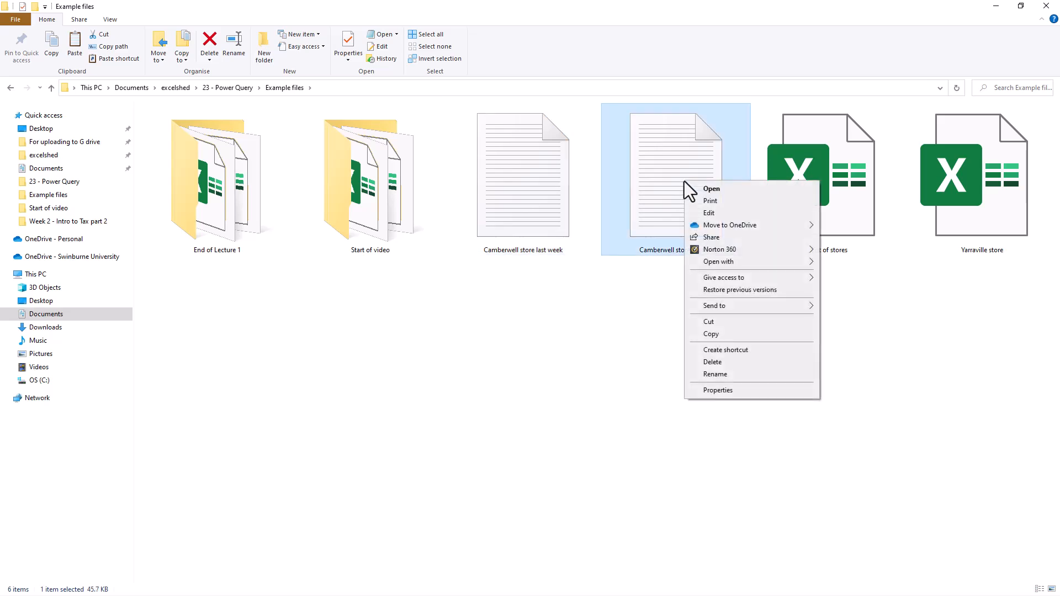
{"action": "left_click", "coordinate": [755, 373]}
{"action": "left_click", "coordinate": [720, 250]}
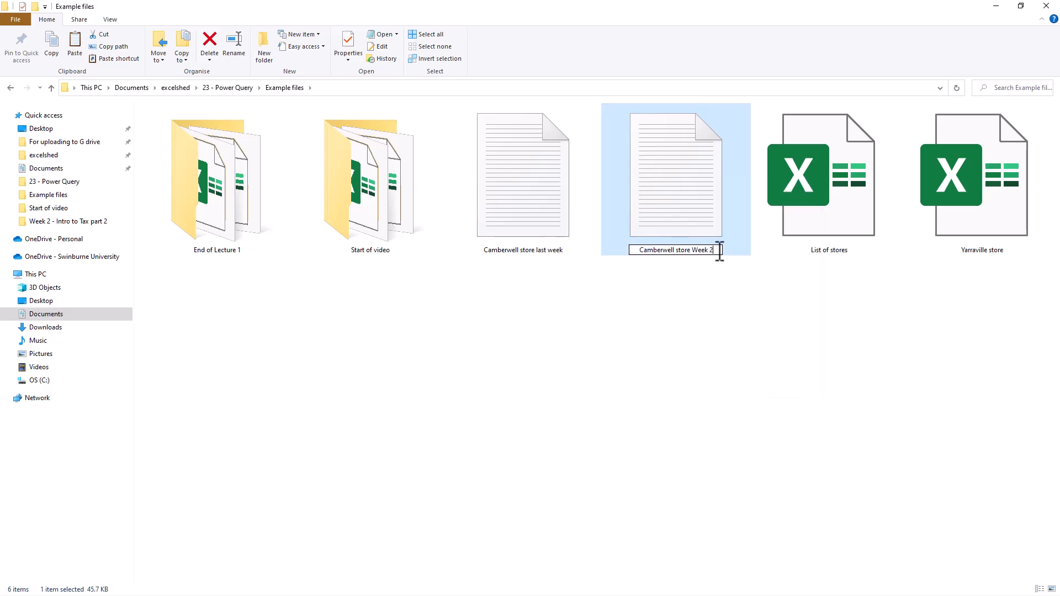
{"action": "key", "text": "BackSpace"}
{"action": "key", "text": "BackSpace"}
{"action": "key", "text": "BackSpace"}
{"action": "key", "text": "BackSpace"}
{"action": "key", "text": "BackSpace"}
{"action": "key", "text": "BackSpace"}
{"action": "key", "text": "BackSpace"}
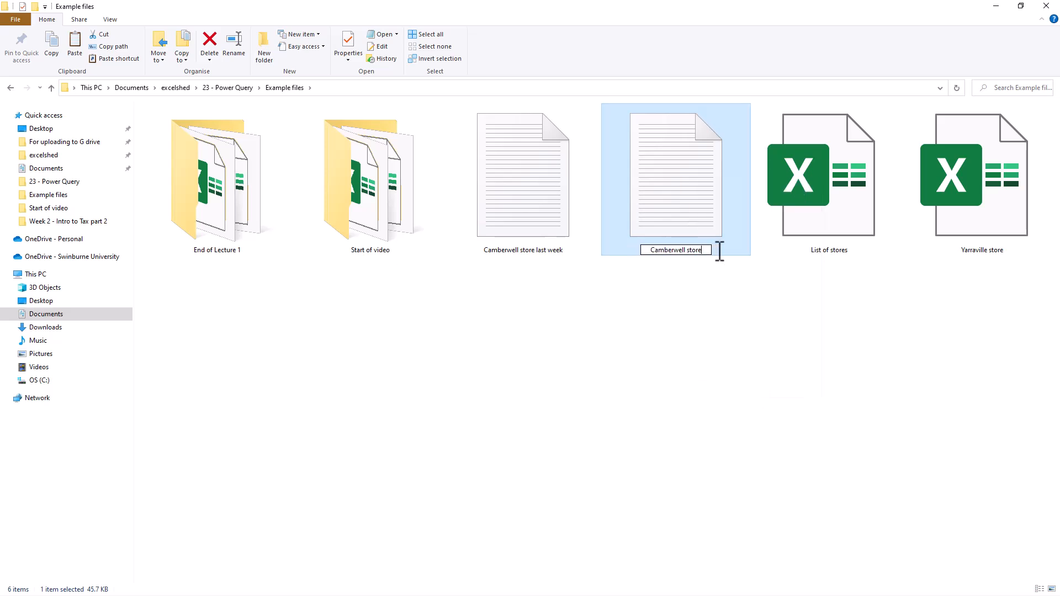
{"action": "left_click", "coordinate": [689, 304]}
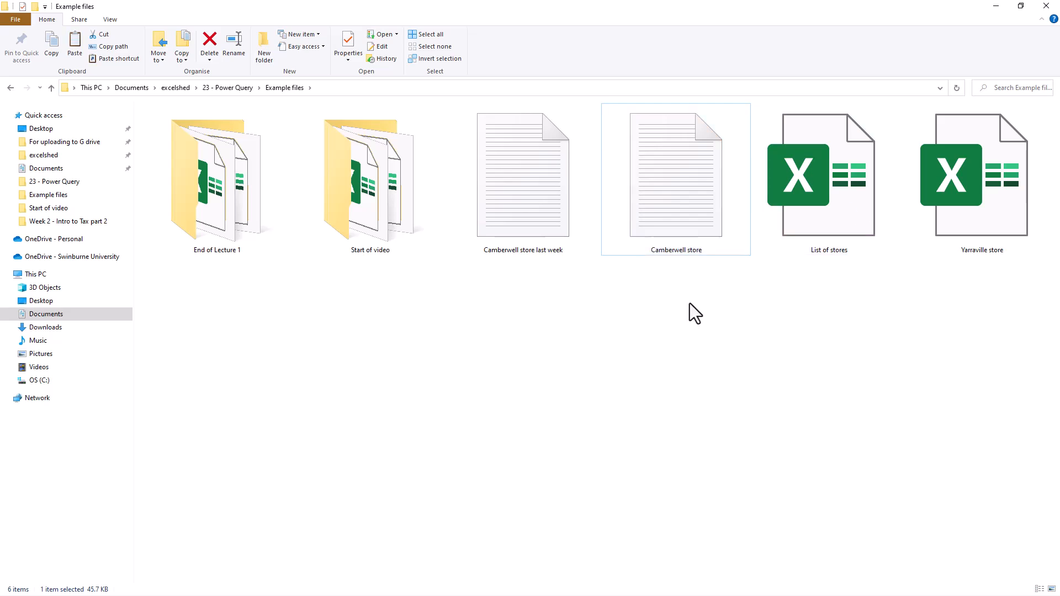
- Switch back to Excel and refresh the Camberwell store query to load the replacement source file
{"action": "key", "text": "alt+Tab"}
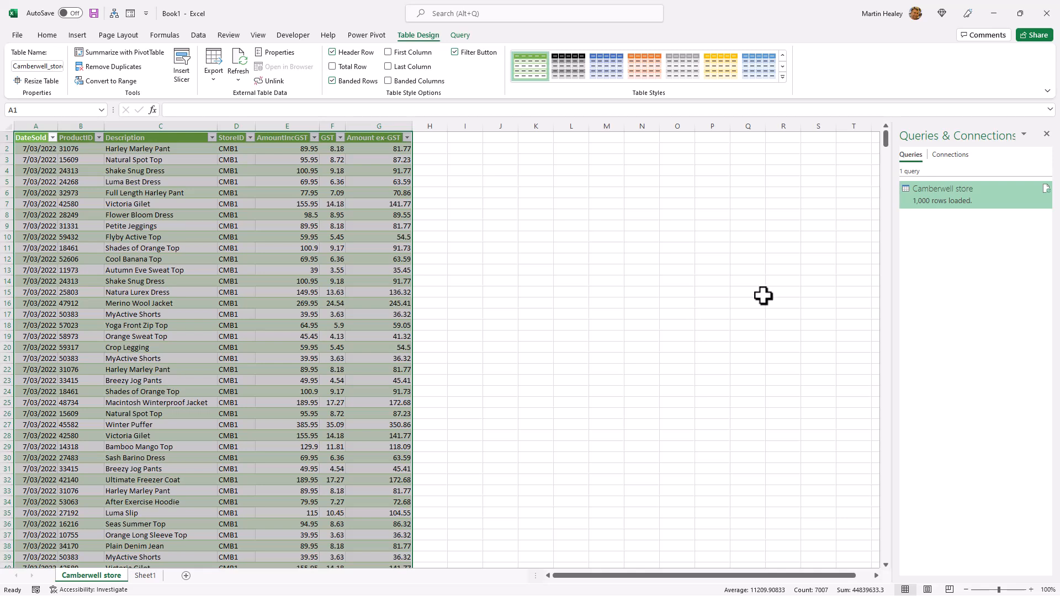
{"action": "mouse_move", "coordinate": [957, 200]}
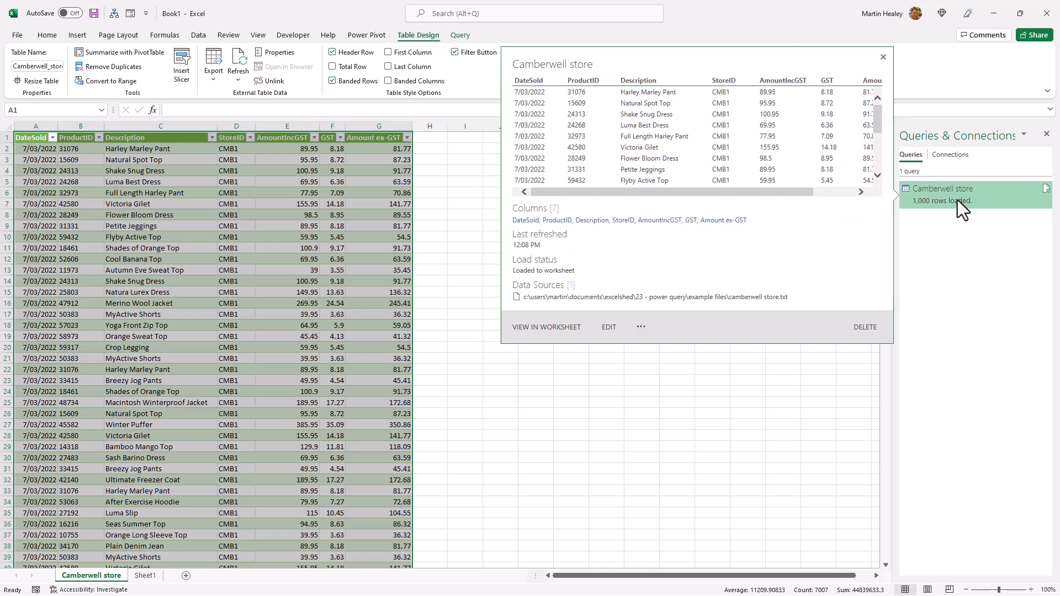
{"action": "right_click", "coordinate": [978, 197]}
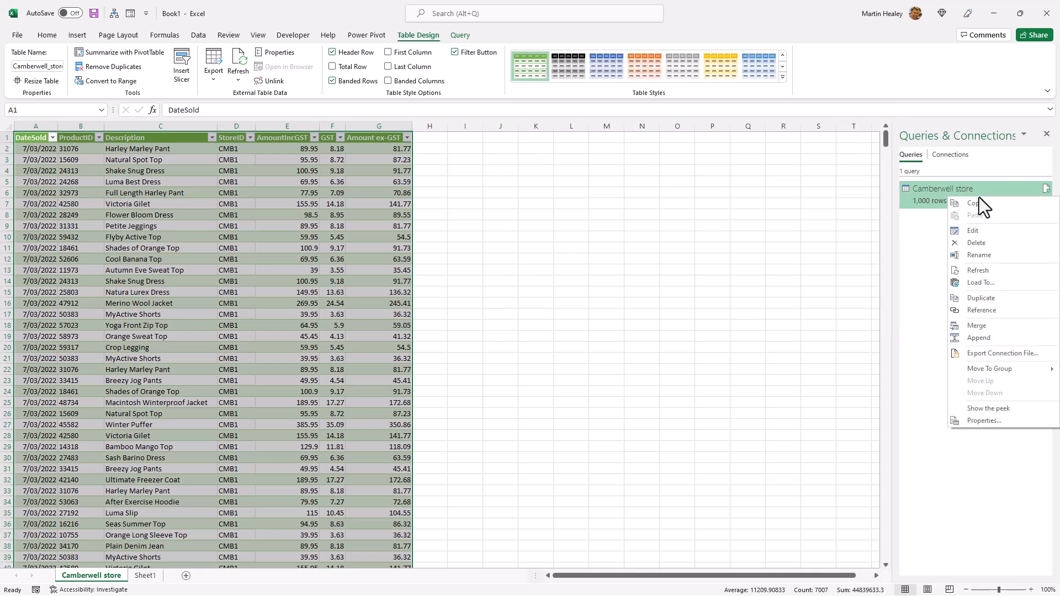
{"action": "left_click", "coordinate": [982, 270]}
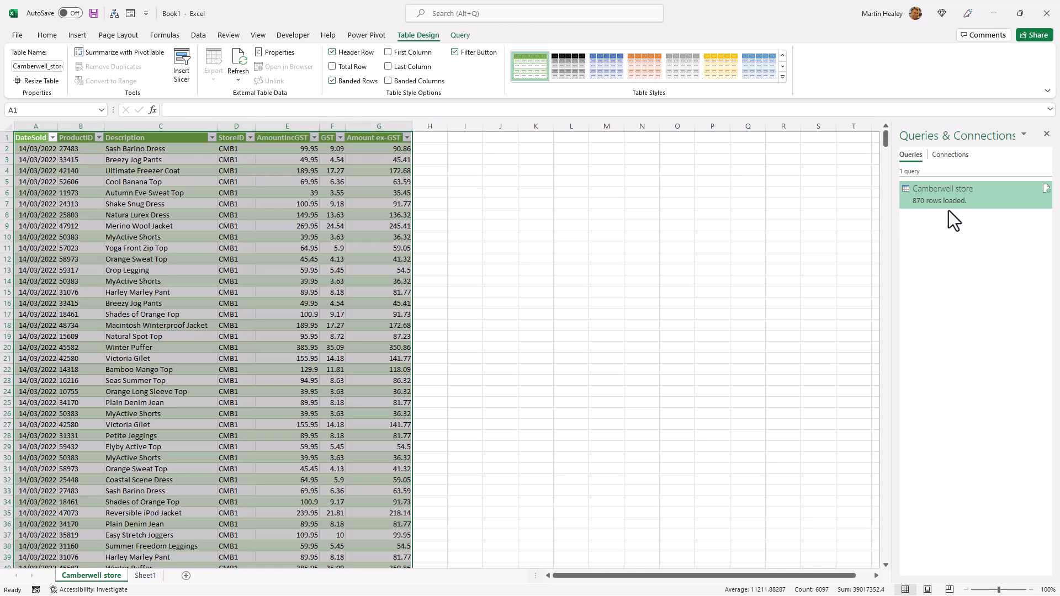
- Open the Camberwell store query for editing and review the data at its applied steps between Source and Added Custom
{"action": "right_click", "coordinate": [977, 200]}
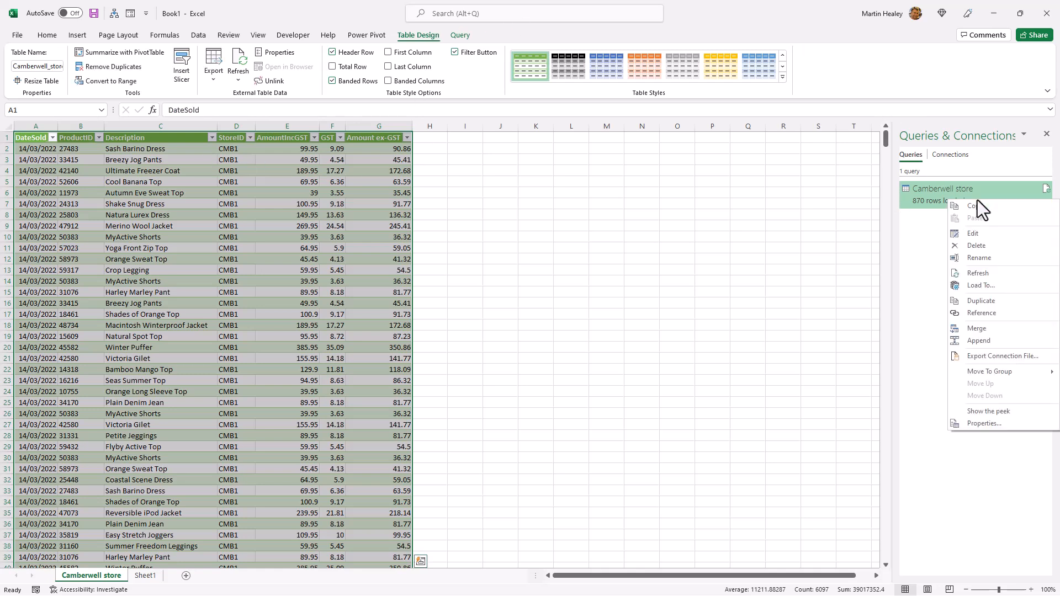
{"action": "left_click", "coordinate": [985, 234]}
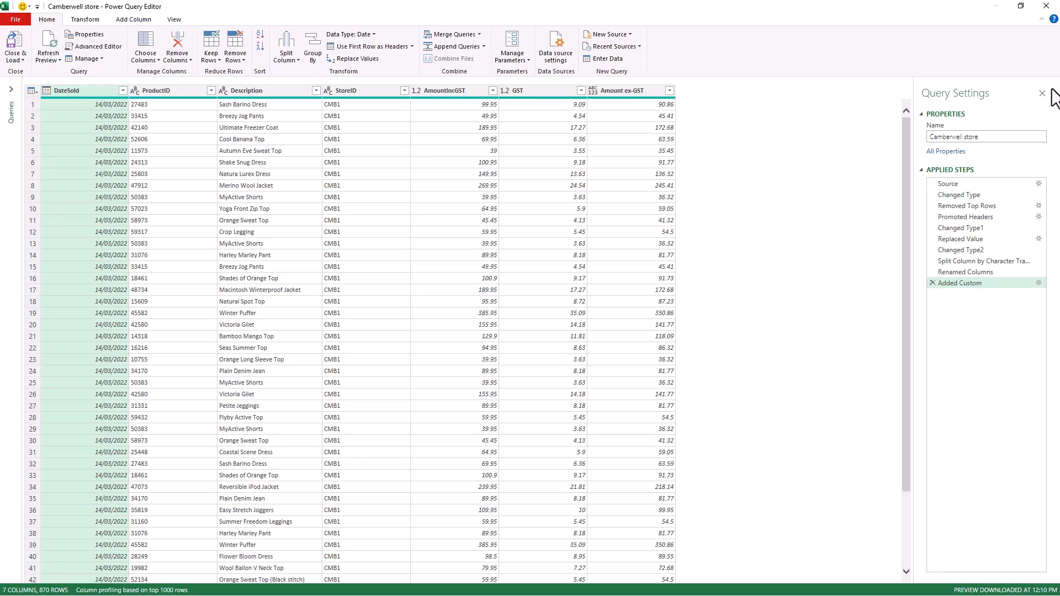
{"action": "left_click", "coordinate": [960, 186]}
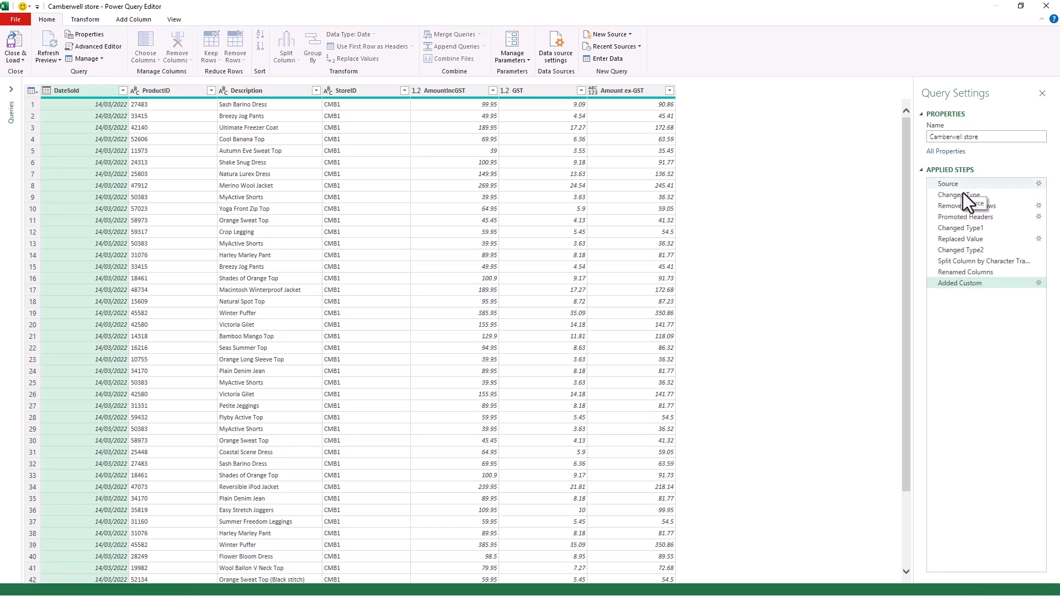
{"action": "left_click", "coordinate": [962, 196]}
{"action": "left_click", "coordinate": [958, 207]}
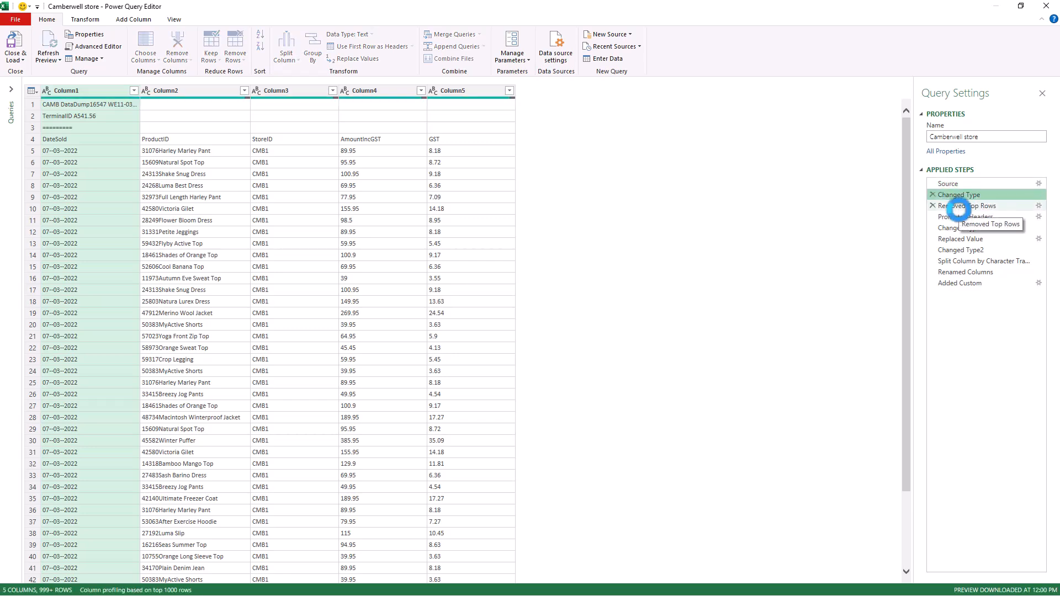
{"action": "left_click", "coordinate": [959, 217]}
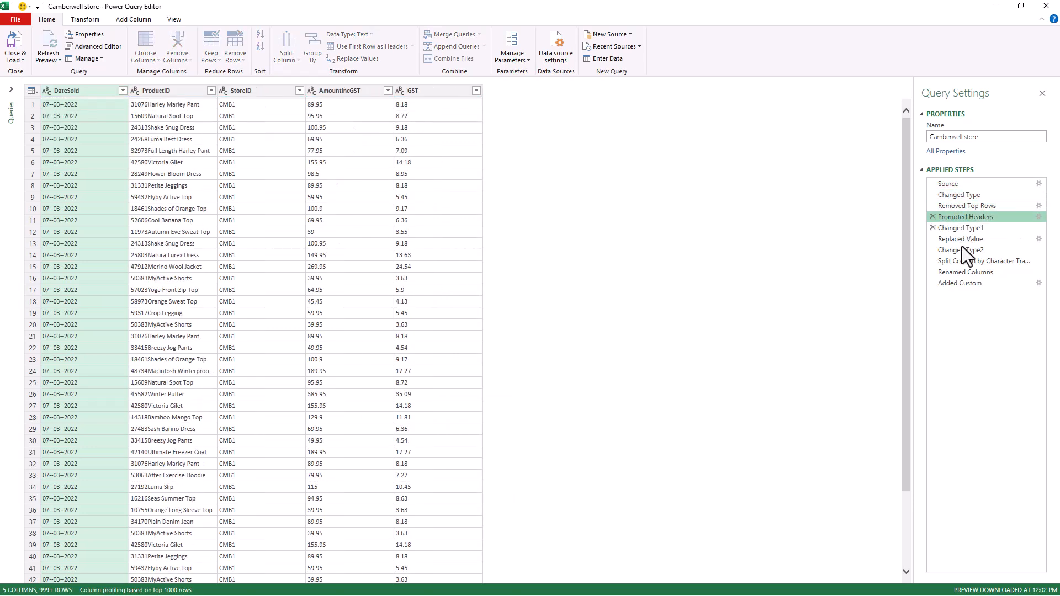
{"action": "left_click", "coordinate": [963, 229]}
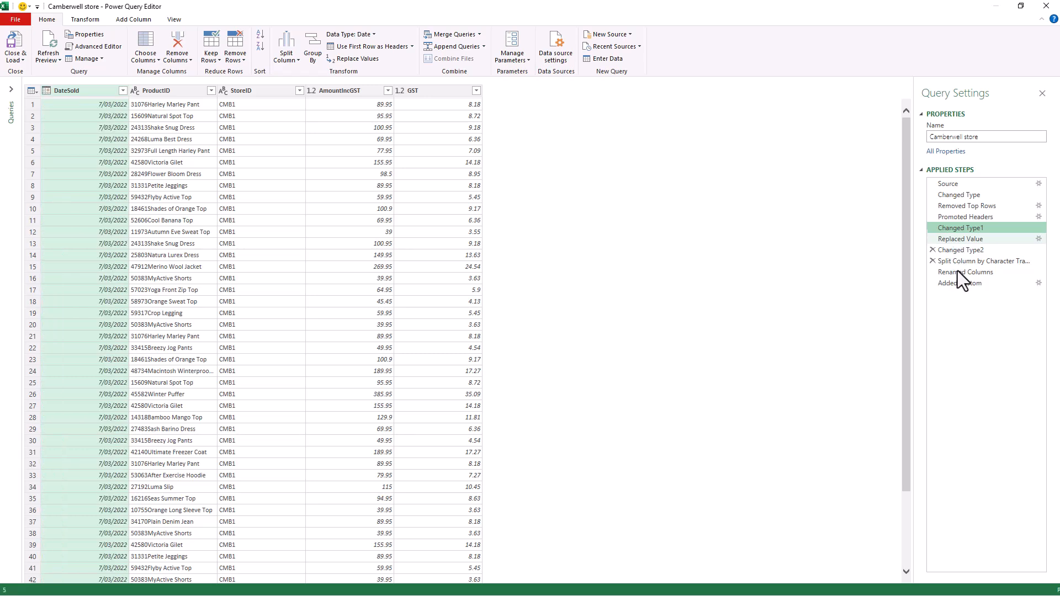
{"action": "left_click", "coordinate": [963, 262]}
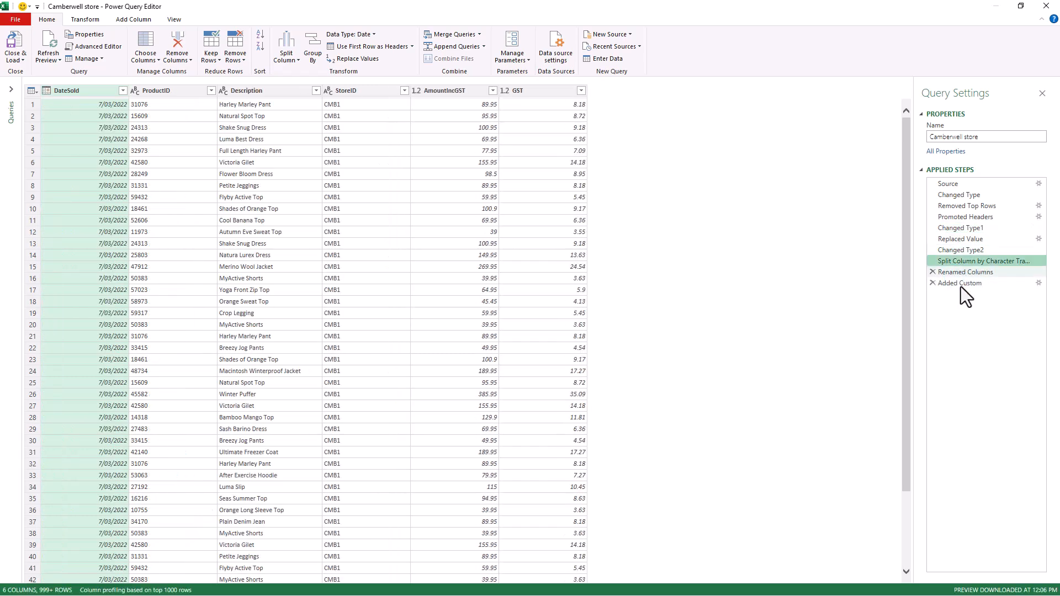
{"action": "left_click", "coordinate": [961, 284]}
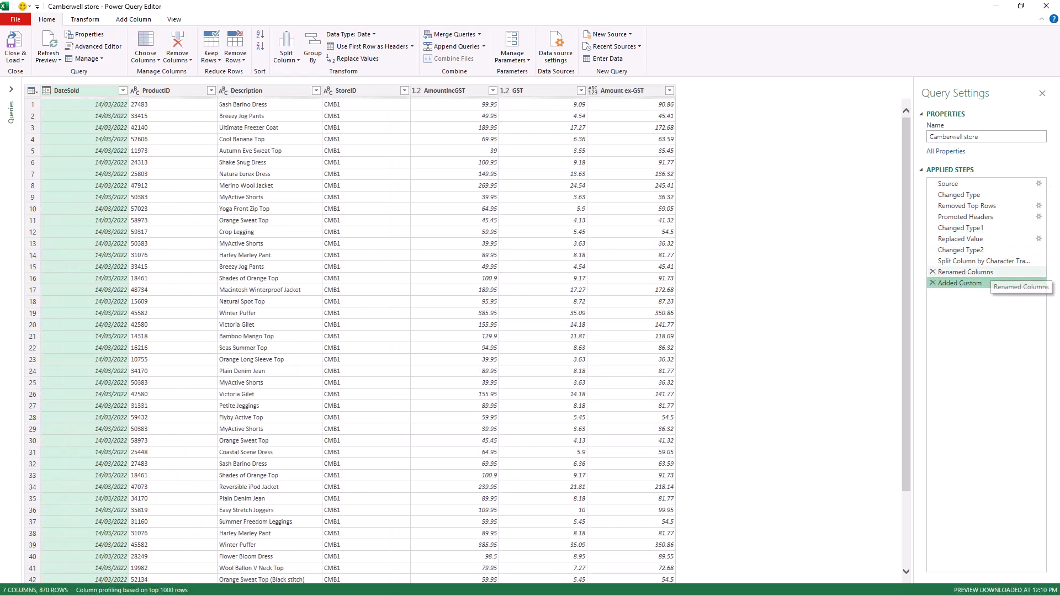
{"action": "left_click", "coordinate": [962, 185]}
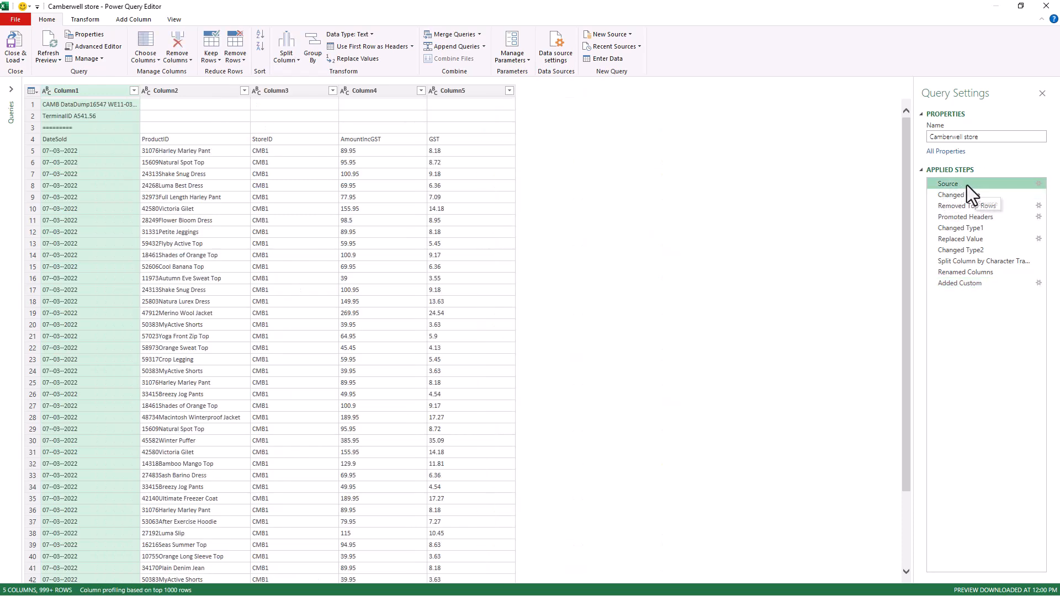
- Inspect the full file path in the Source step's settings and close them without making changes
{"action": "left_click", "coordinate": [1038, 184]}
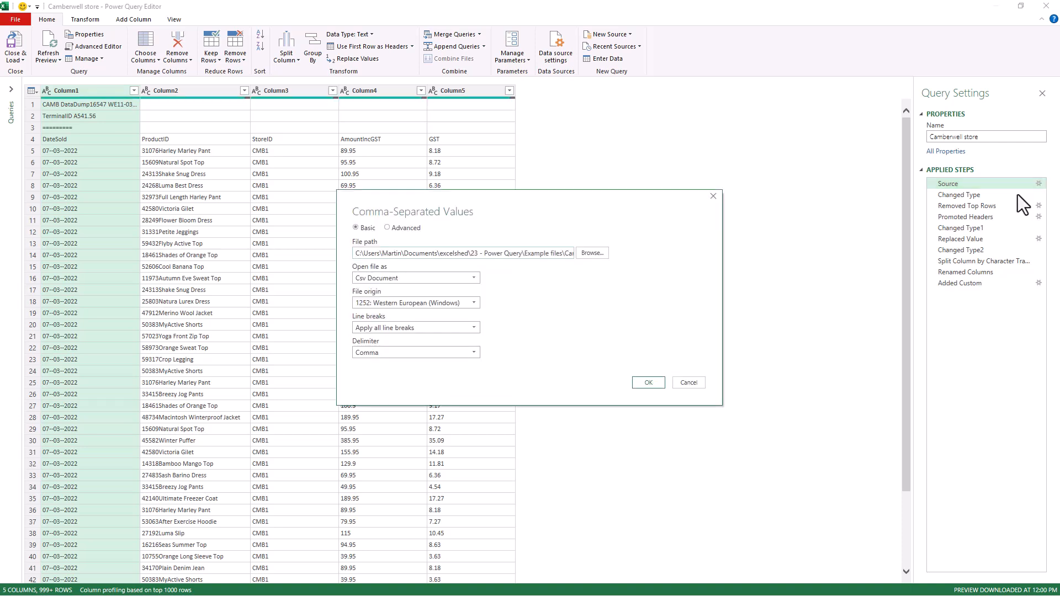
{"action": "left_click", "coordinate": [573, 254]}
{"action": "key", "text": "Right"}
{"action": "key", "text": "Right"}
{"action": "key", "text": "Right"}
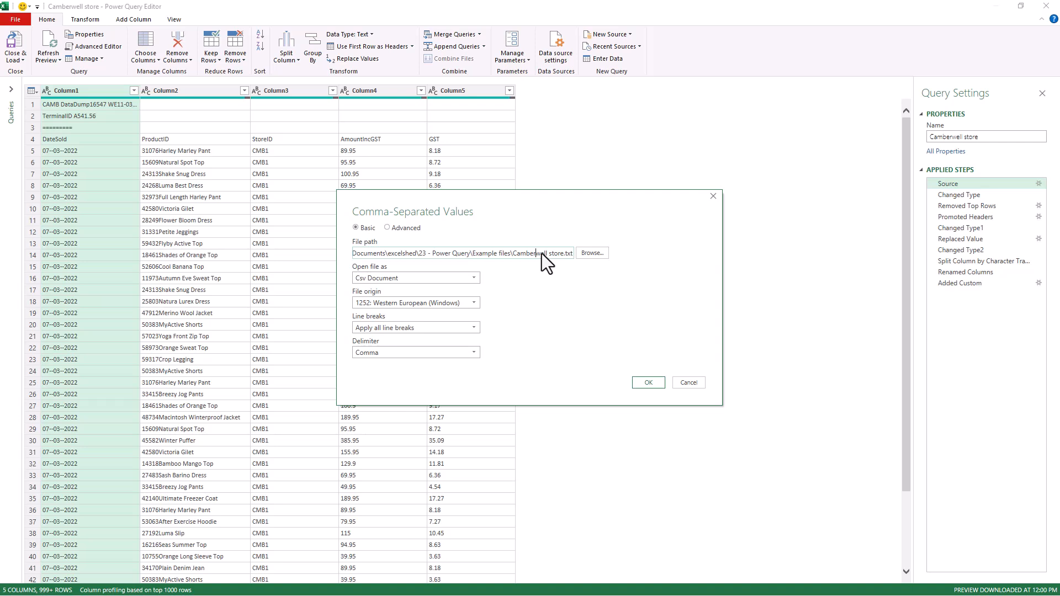
{"action": "left_click", "coordinate": [699, 383]}
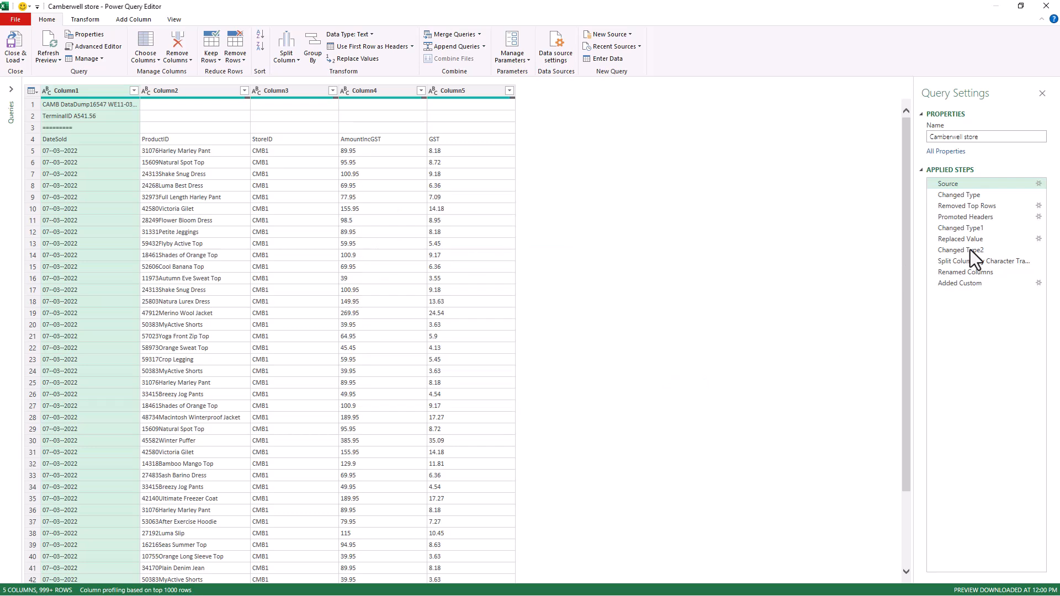
- Edit the Replaced Value step to replace "--" with "/" and check DateSold at the steps from Changed Type1 to Changed Type2
{"action": "left_click", "coordinate": [980, 239]}
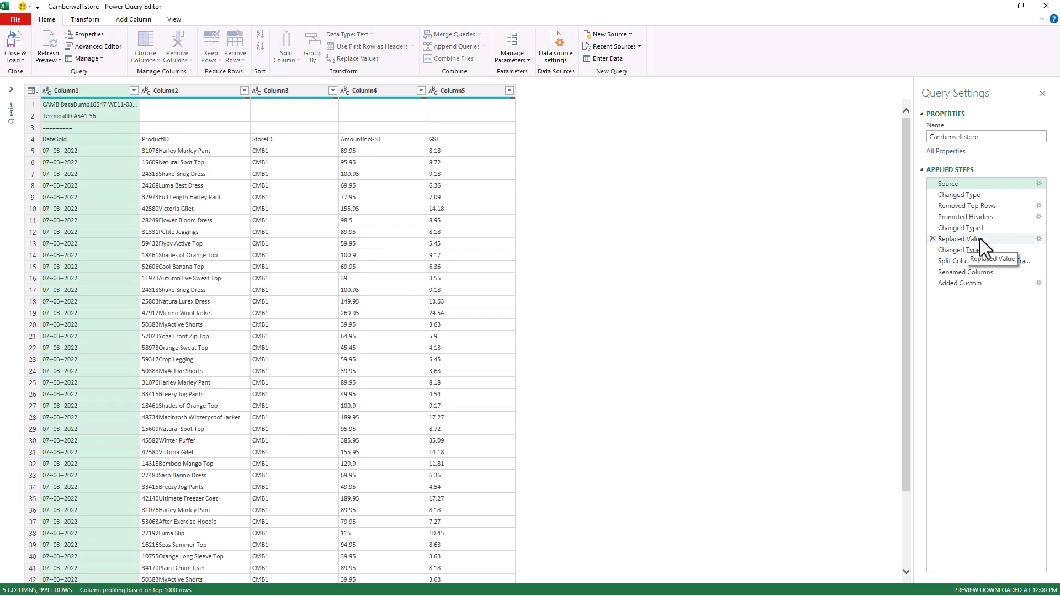
{"action": "left_click", "coordinate": [1038, 238]}
{"action": "type", "text": "-"}
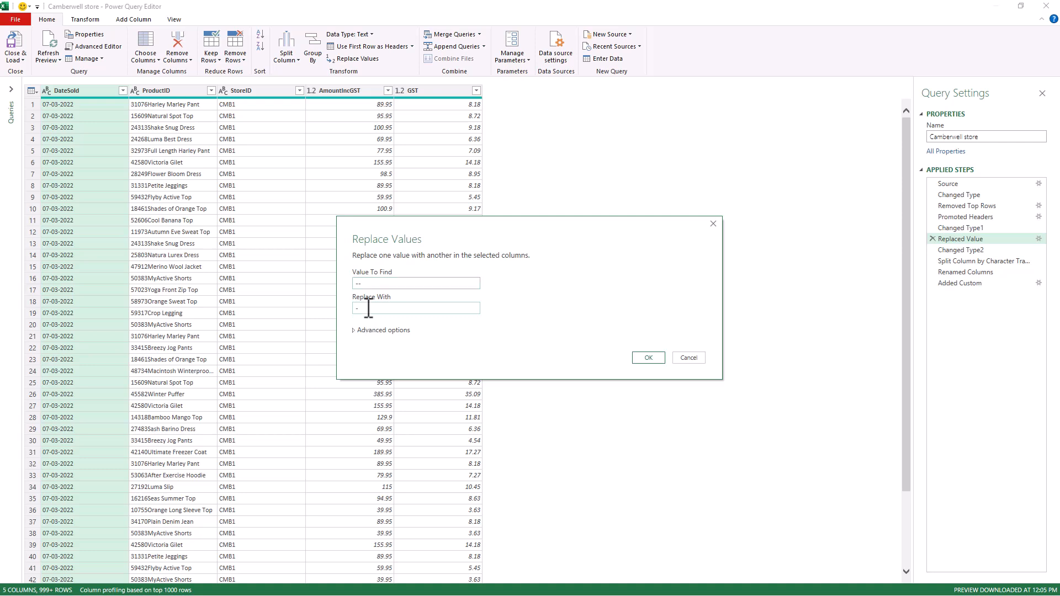
{"action": "left_click_drag", "start_coordinate": [369, 310], "coordinate": [350, 310]}
{"action": "type", "text": "/"}
{"action": "left_click", "coordinate": [649, 358]}
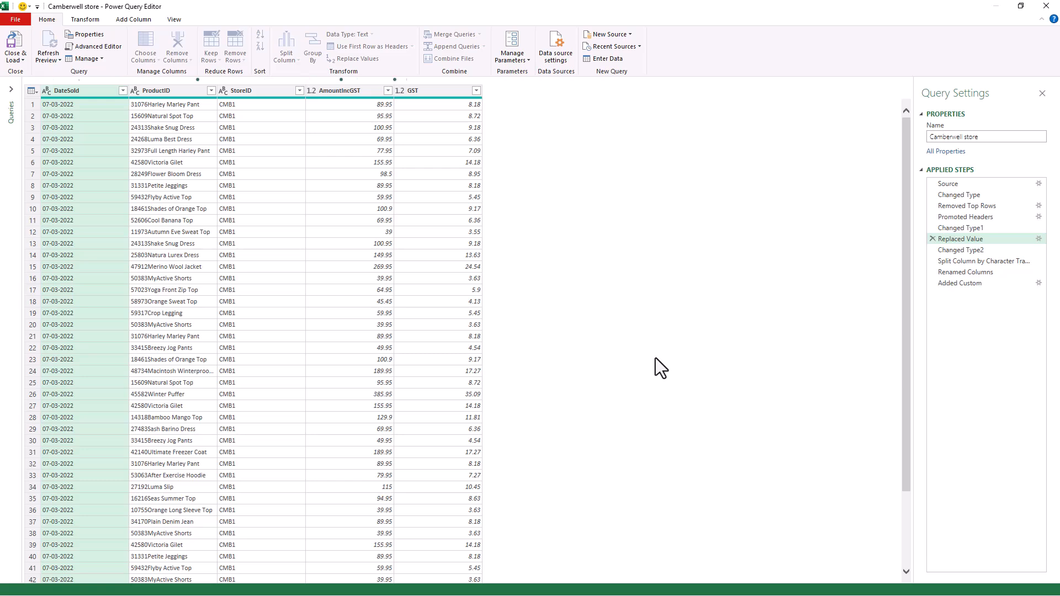
{"action": "left_click", "coordinate": [977, 229]}
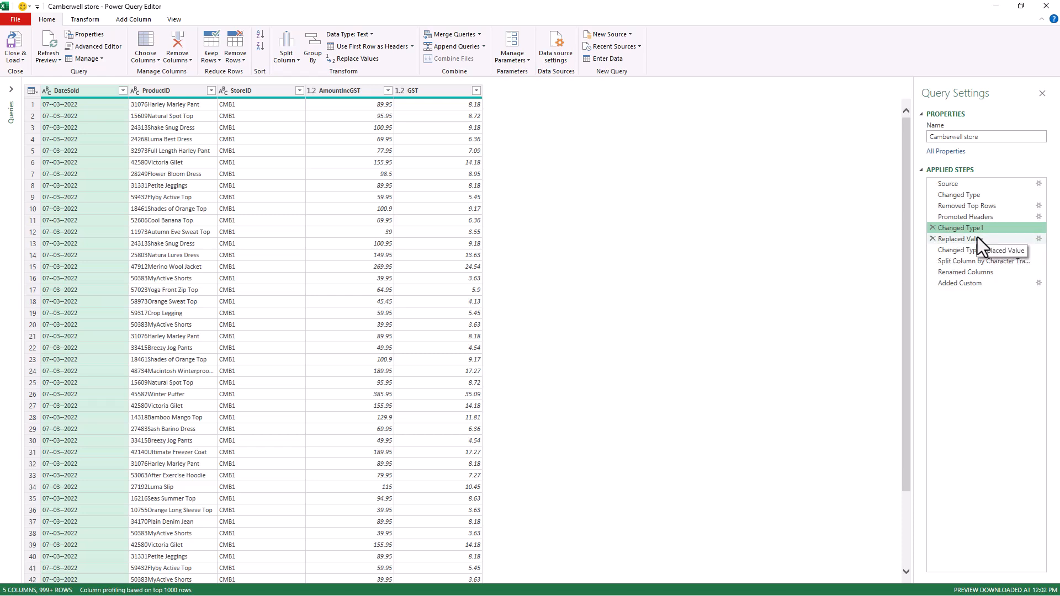
{"action": "left_click", "coordinate": [977, 239]}
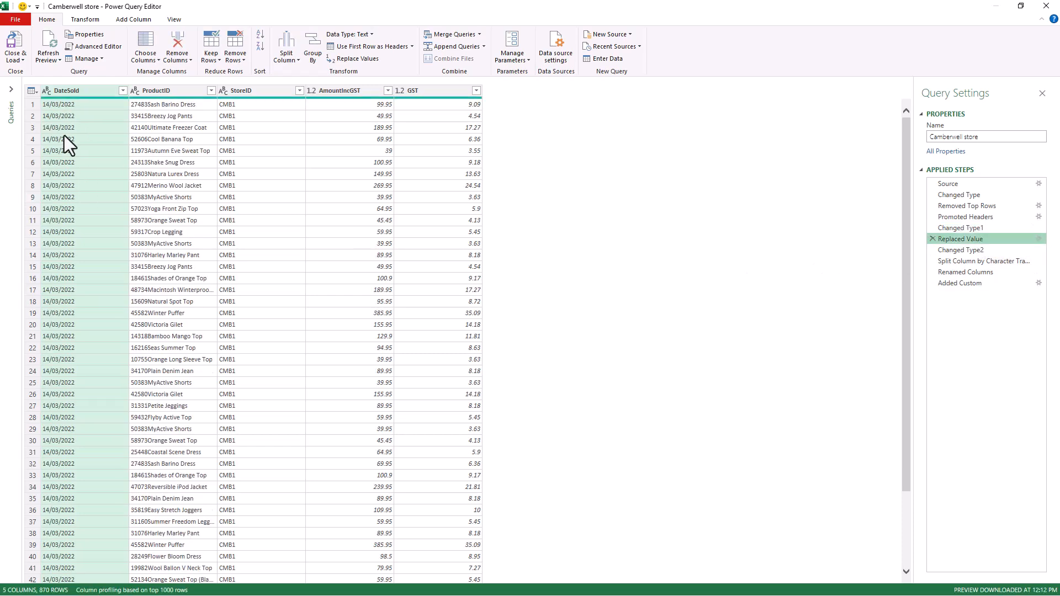
{"action": "left_click", "coordinate": [979, 250]}
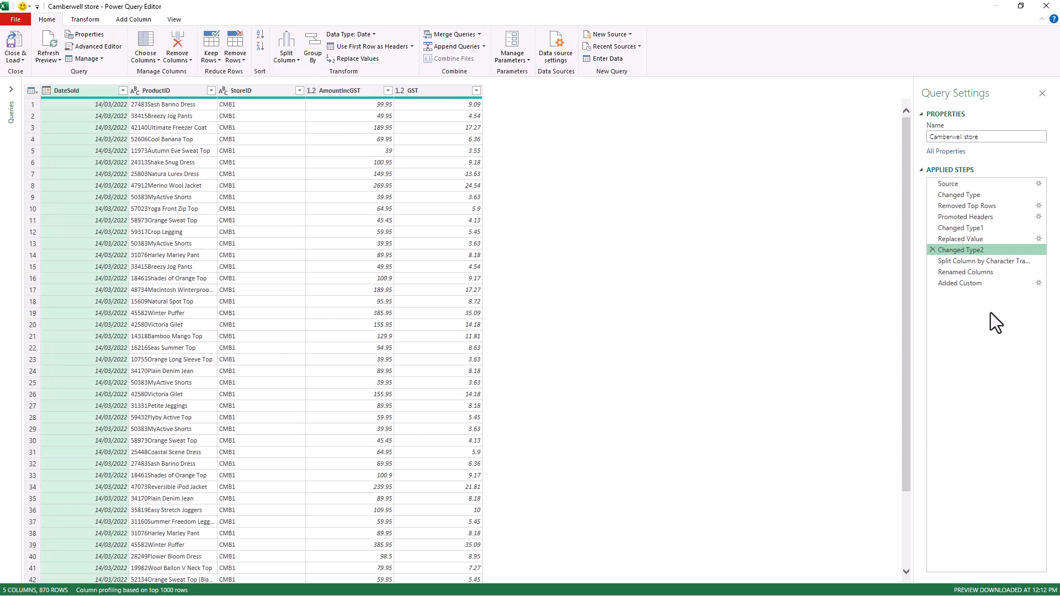
- Remove the GST column after the Added Custom step and close the query editor, keeping the changes
{"action": "left_click", "coordinate": [982, 283]}
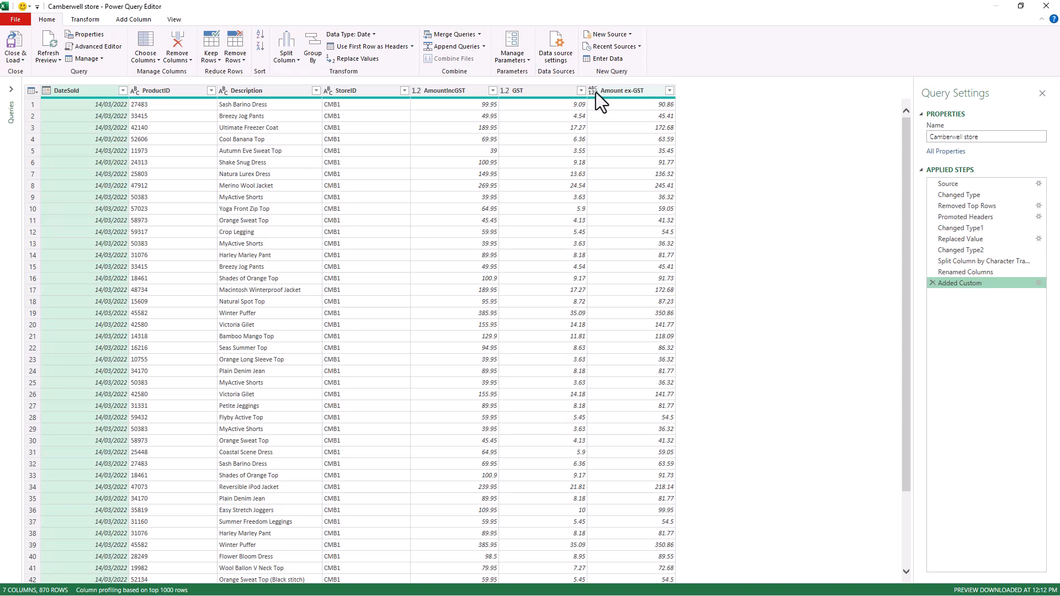
{"action": "right_click", "coordinate": [548, 91]}
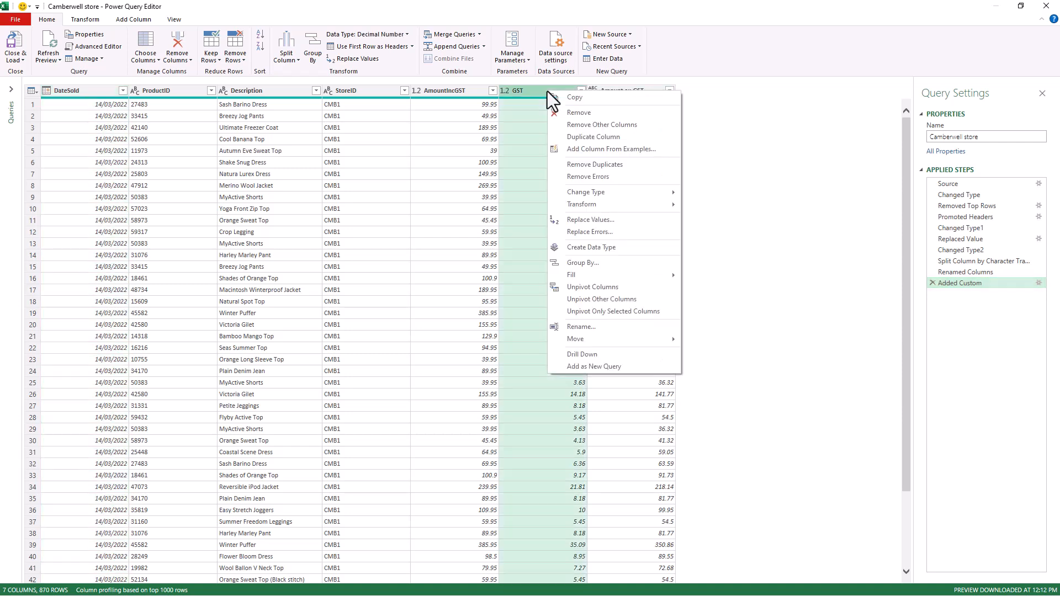
{"action": "left_click", "coordinate": [598, 114]}
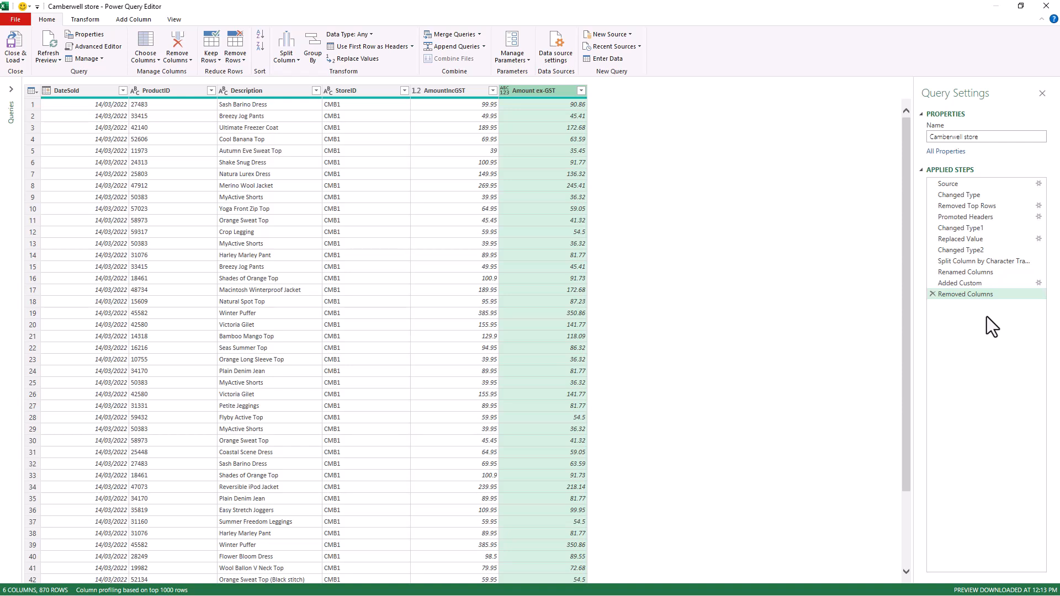
{"action": "left_click", "coordinate": [1048, 11]}
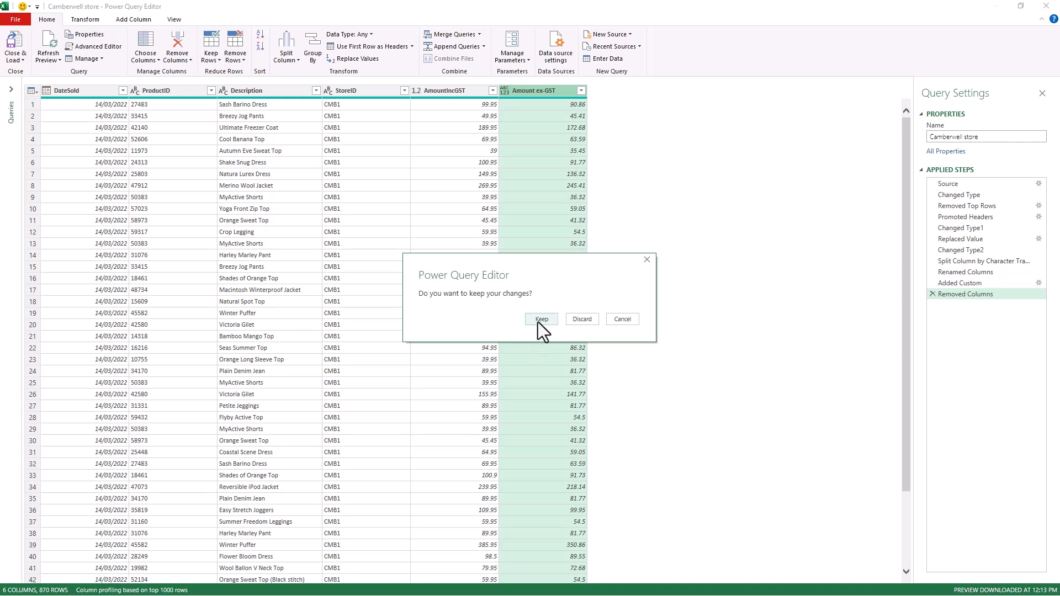
{"action": "left_click", "coordinate": [544, 320]}
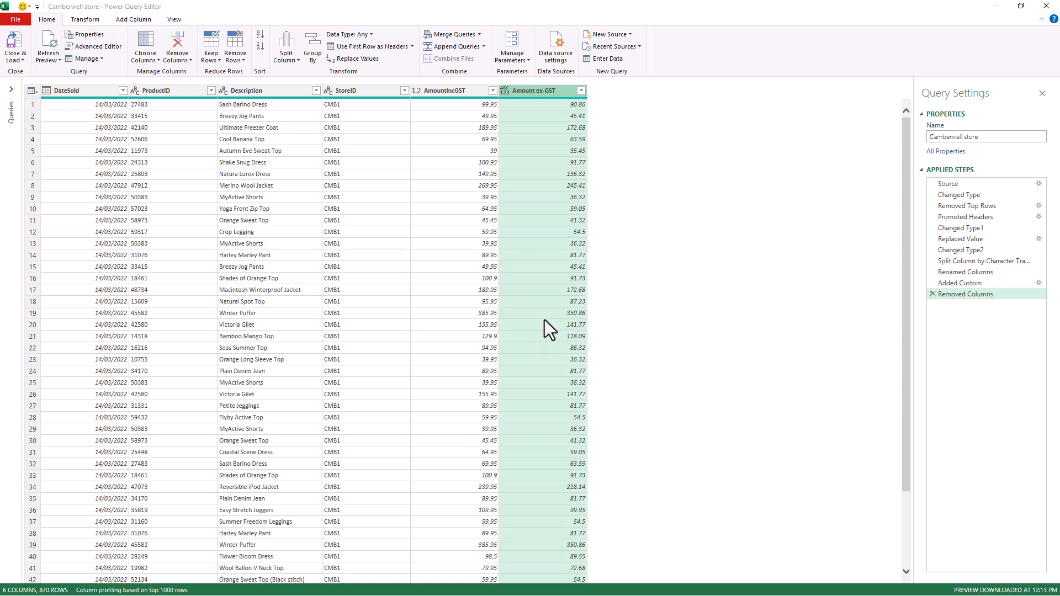